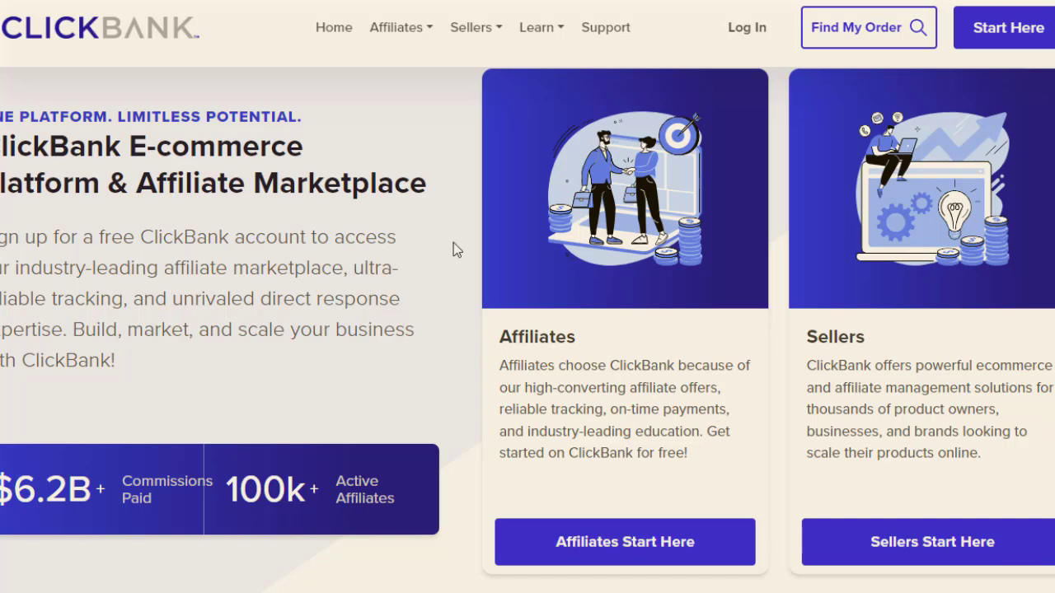
Look through the ClickBank home page, covering its affiliate and seller sections
scroll(454, 250, "down", 8)
scroll(454, 250, "down", 1)
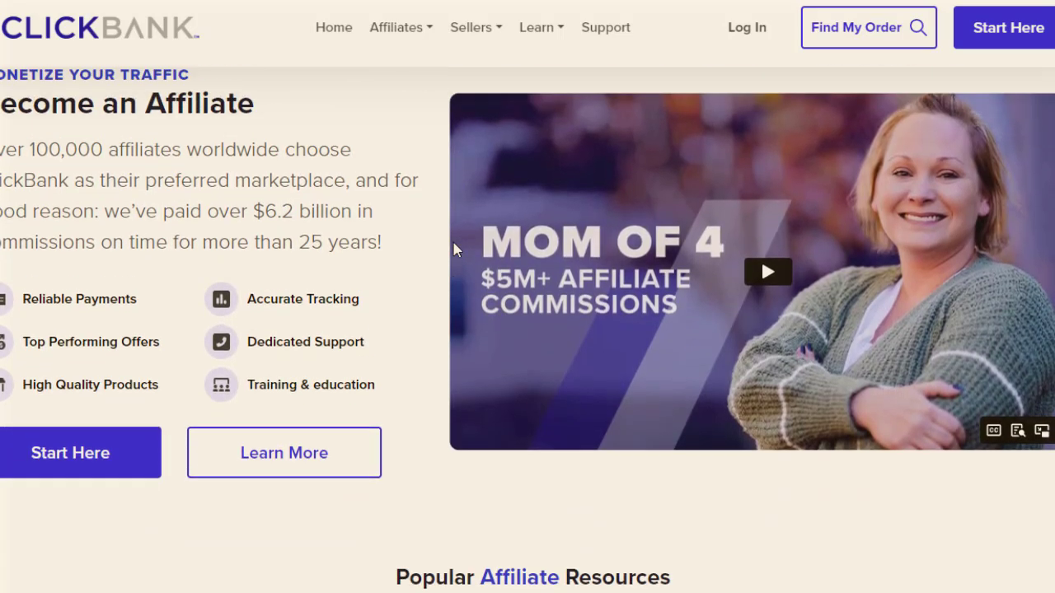
scroll(454, 250, "down", 12)
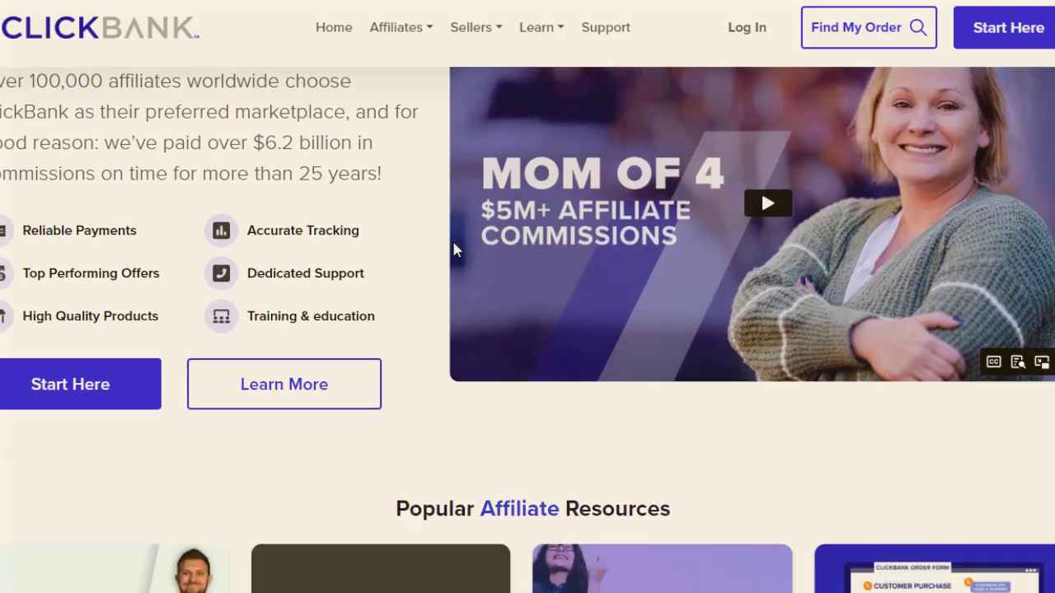
scroll(454, 250, "down", 2)
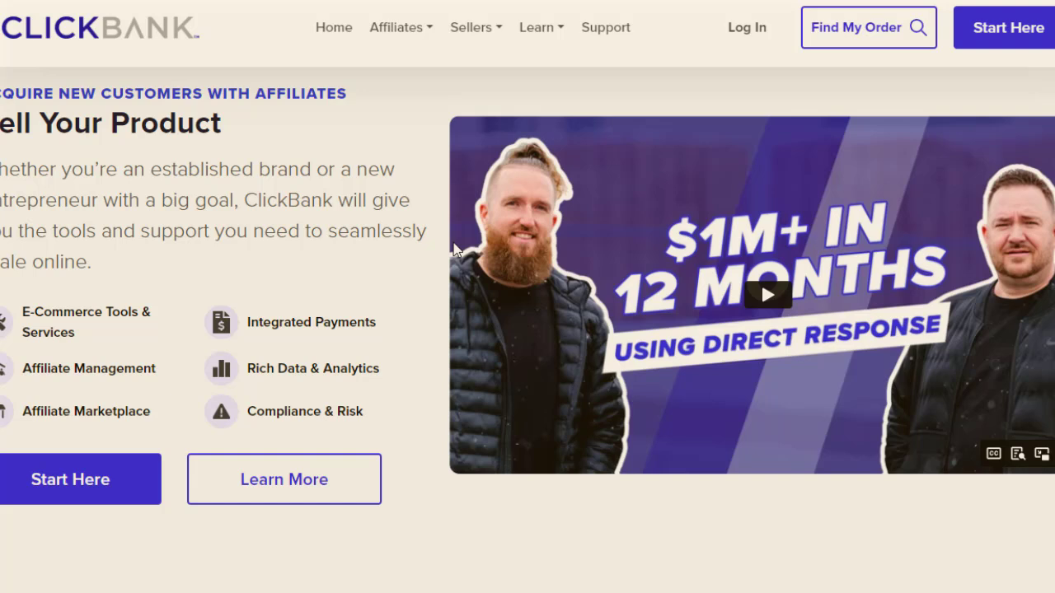
scroll(454, 250, "down", 13)
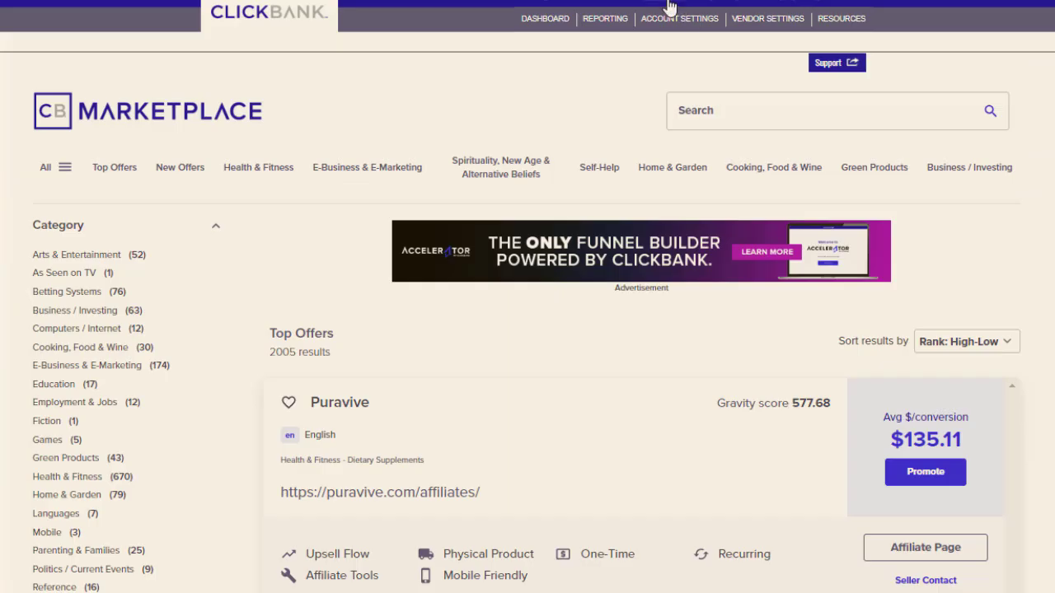
Browse the top offers in the ClickBank marketplace and search it for "jobs"
left_click_drag(270, 350, 329, 353)
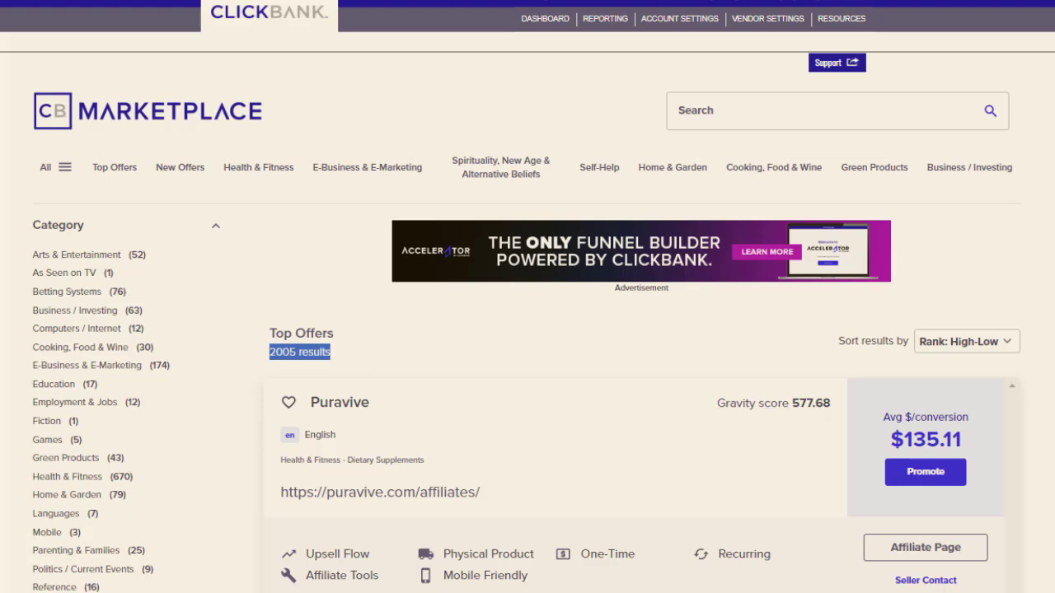
scroll(527, 330, "down", 15)
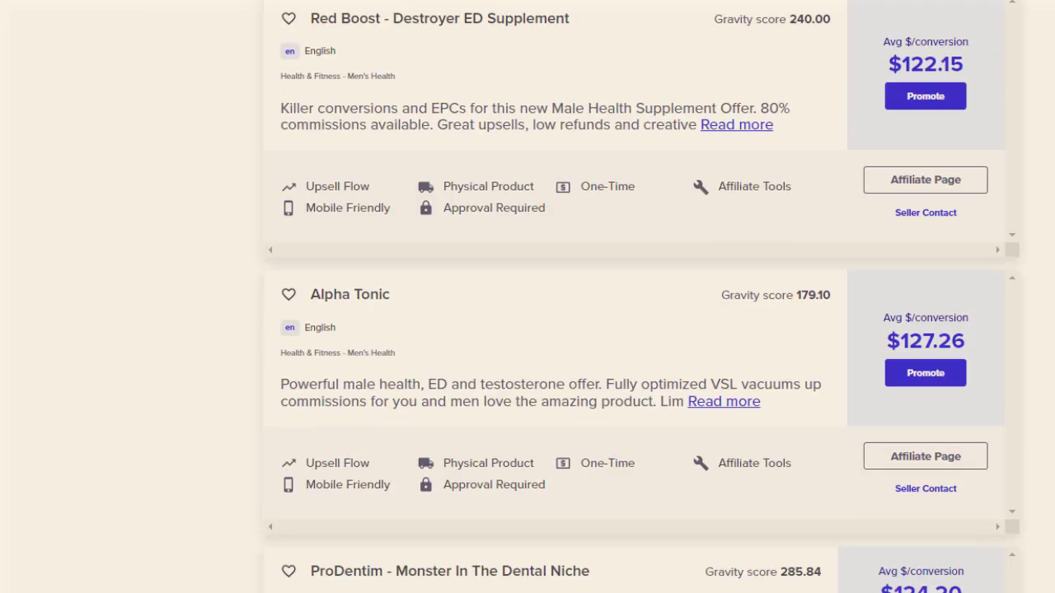
scroll(528, 330, "up", 15)
left_click(790, 100)
type("jobs")
key("Return")
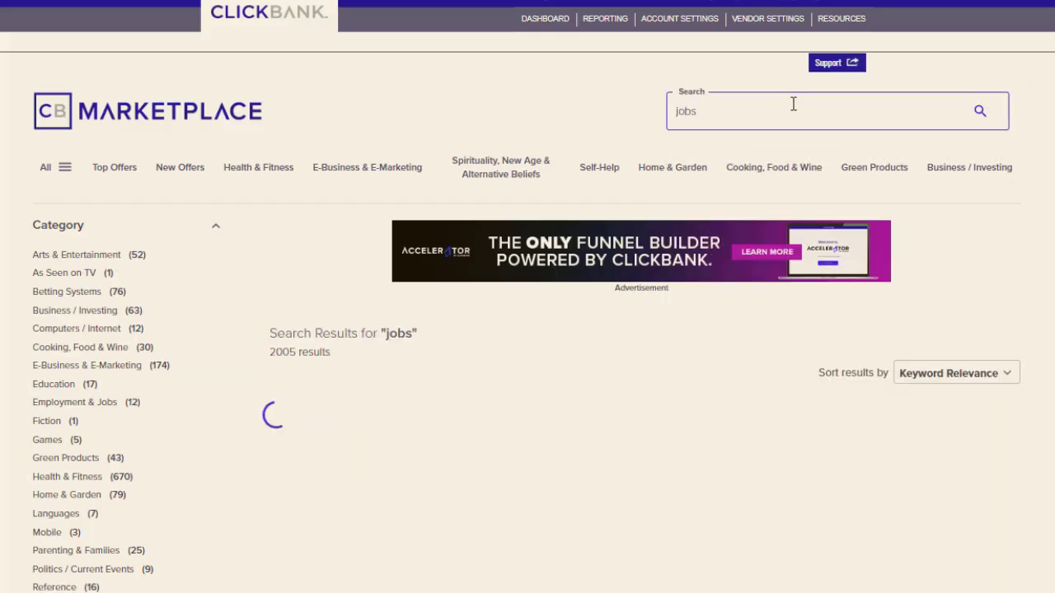
Examine the job offers in the results, checking gravity score and average earnings per conversion for the writing and live chat offers
scroll(911, 139, "down", 1)
scroll(528, 330, "down", 7)
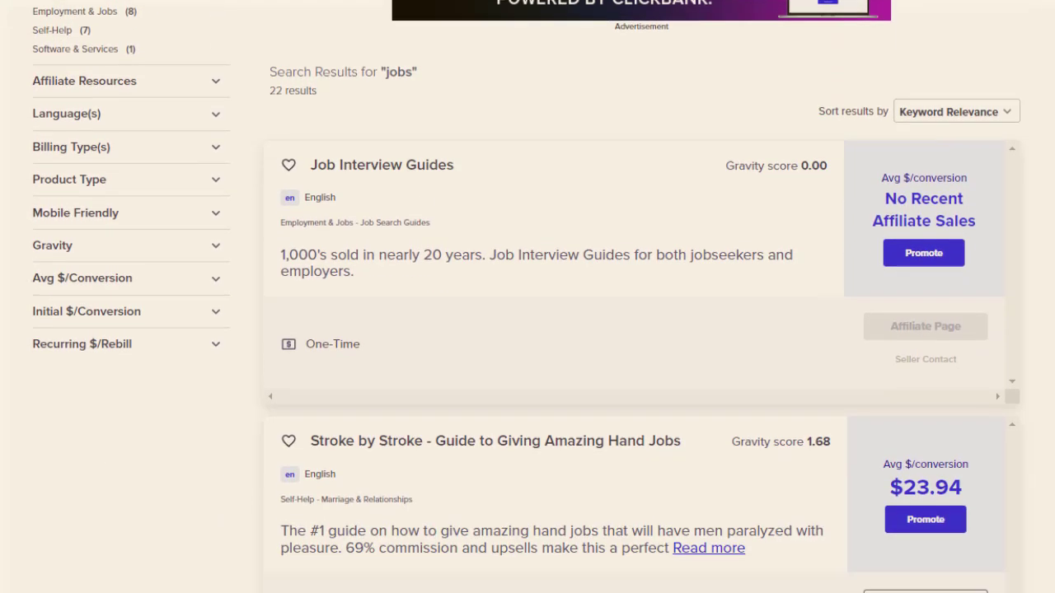
scroll(761, 167, "down", 2)
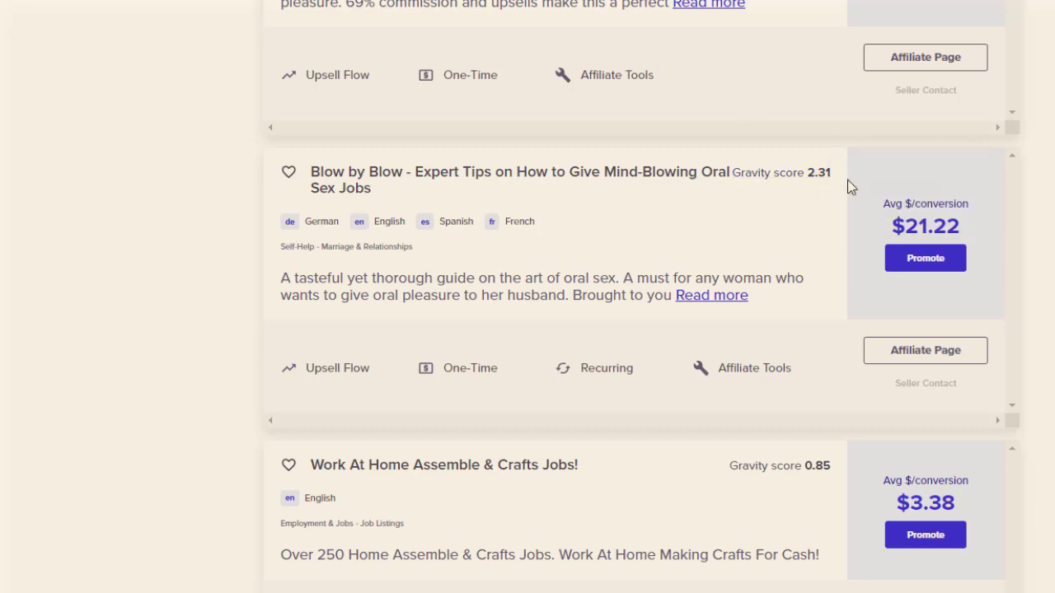
scroll(848, 184, "down", 6)
scroll(634, 297, "down", 6)
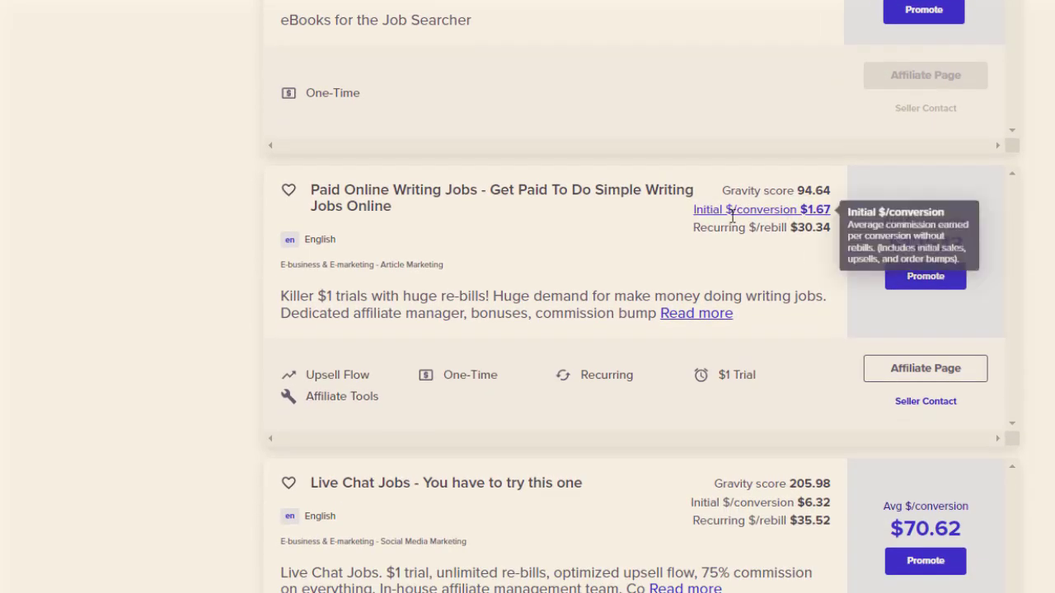
mouse_move(787, 192)
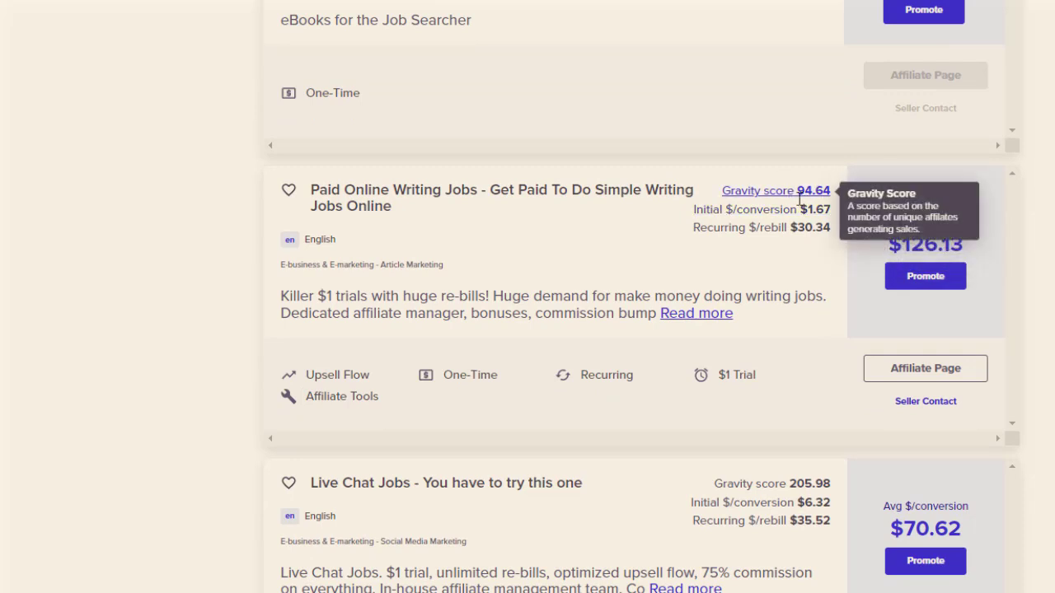
scroll(804, 198, "down", 3)
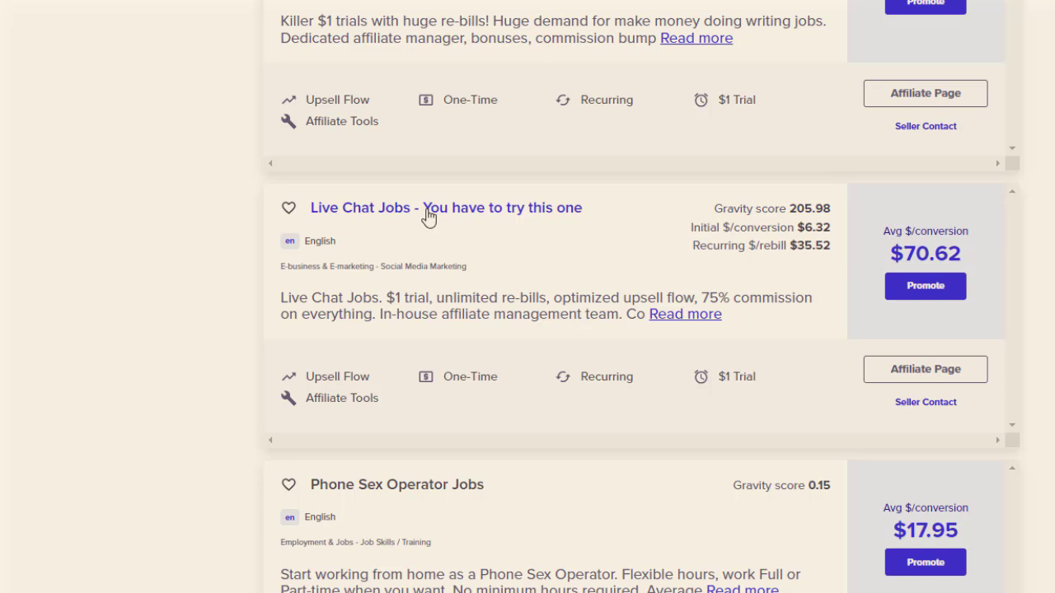
mouse_move(916, 264)
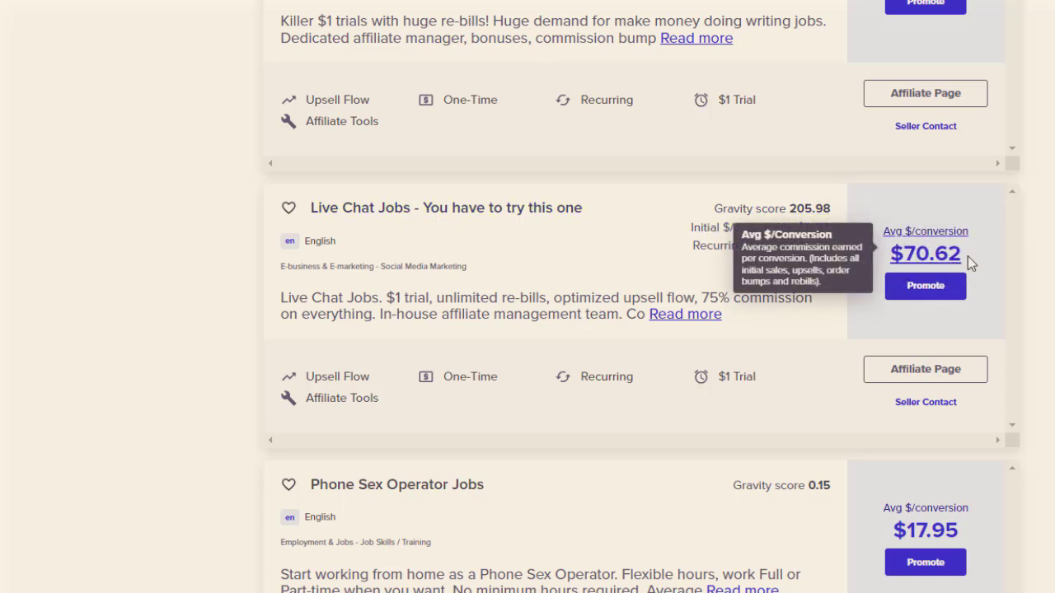
mouse_move(815, 255)
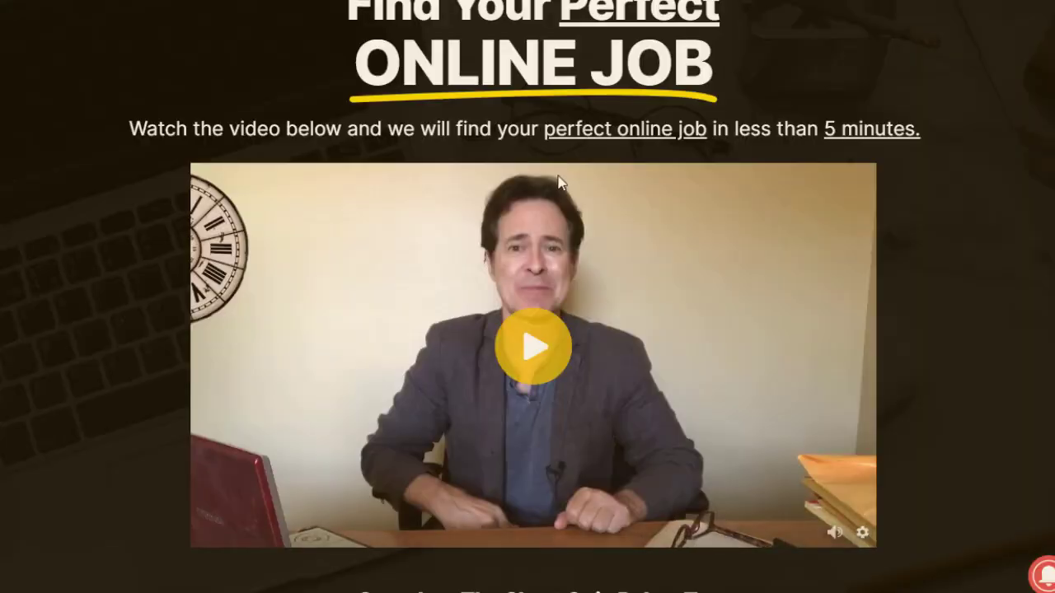
Review the online job offer's landing page, including its video and the quiz about desired earnings
left_click(560, 182)
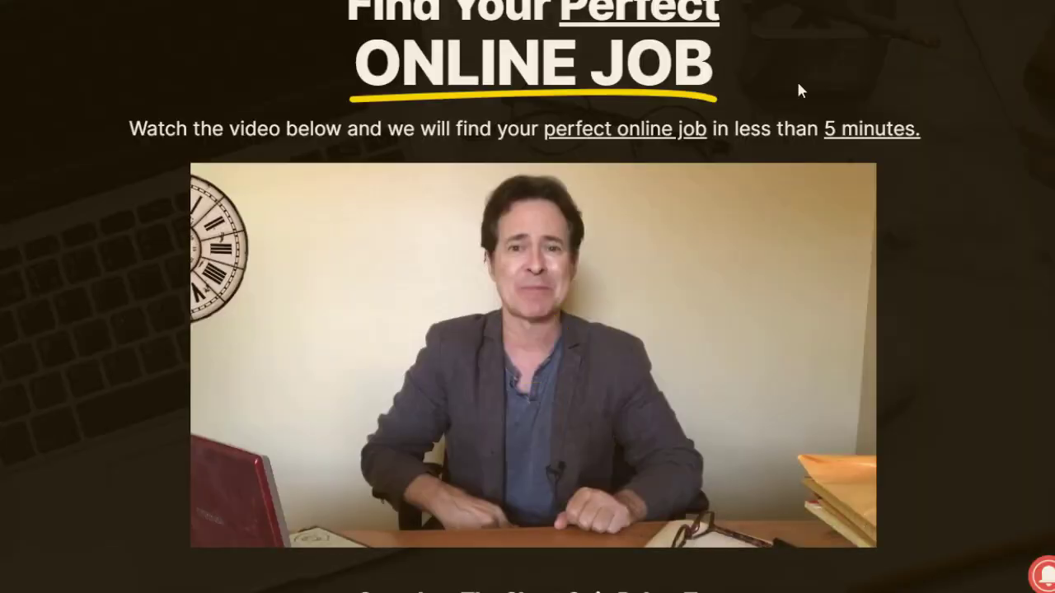
mouse_move(607, 268)
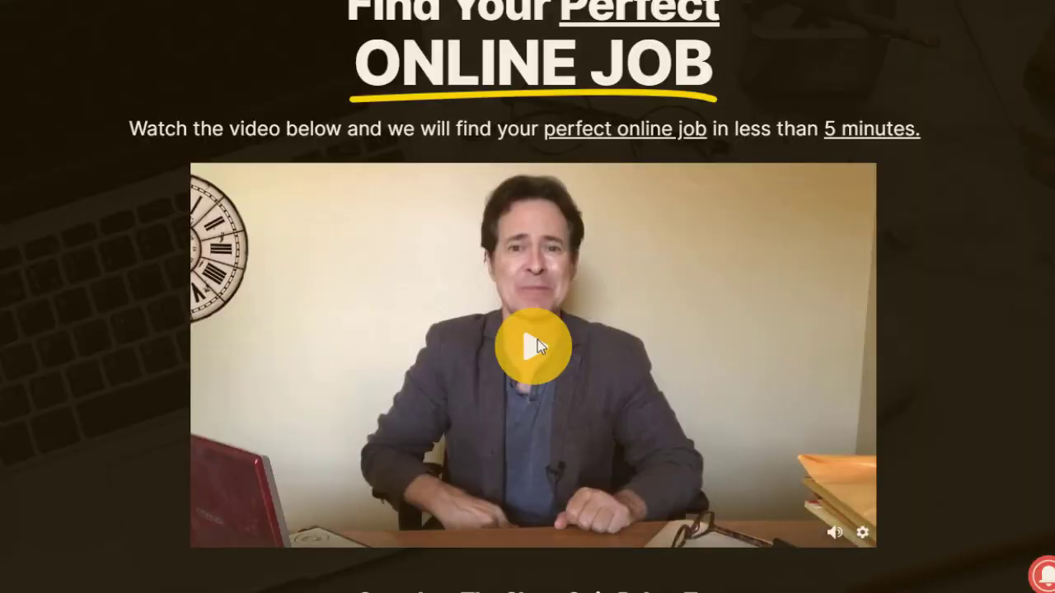
scroll(876, 312, "down", 5)
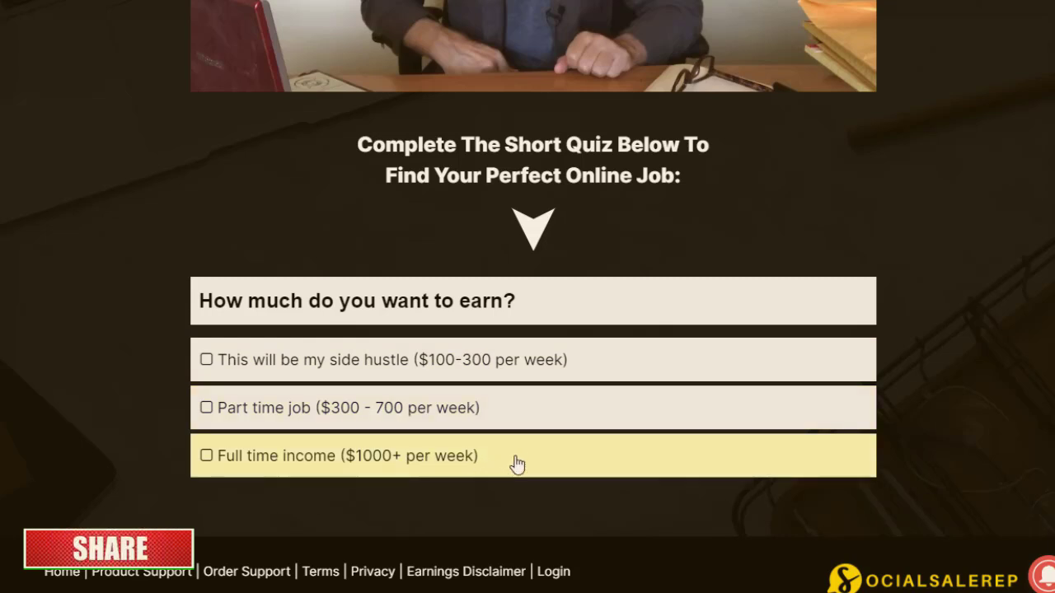
scroll(602, 435, "up", 1)
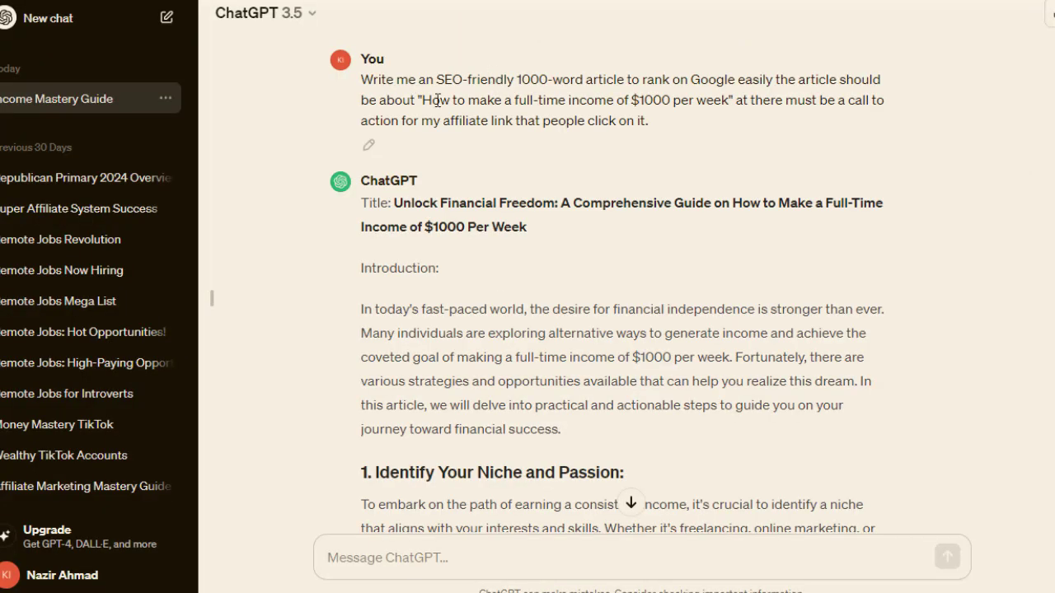
Review the ChatGPT prompt requesting an SEO-friendly 1000-word article, focusing on its topic and the affiliate call to action
left_click_drag(361, 76, 672, 125)
left_click(677, 137)
left_click_drag(422, 100, 729, 102)
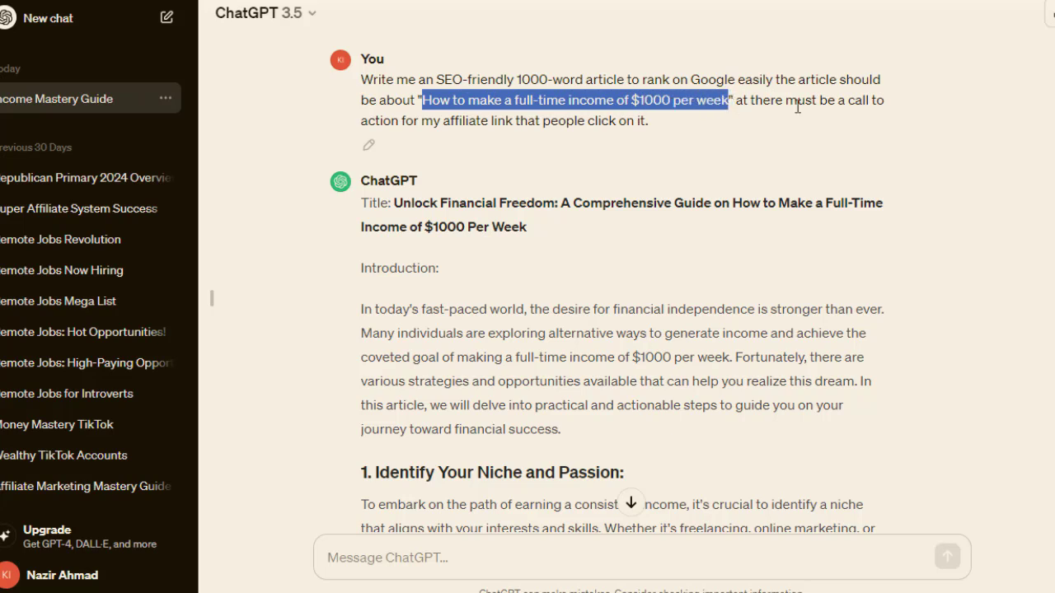
left_click(668, 129)
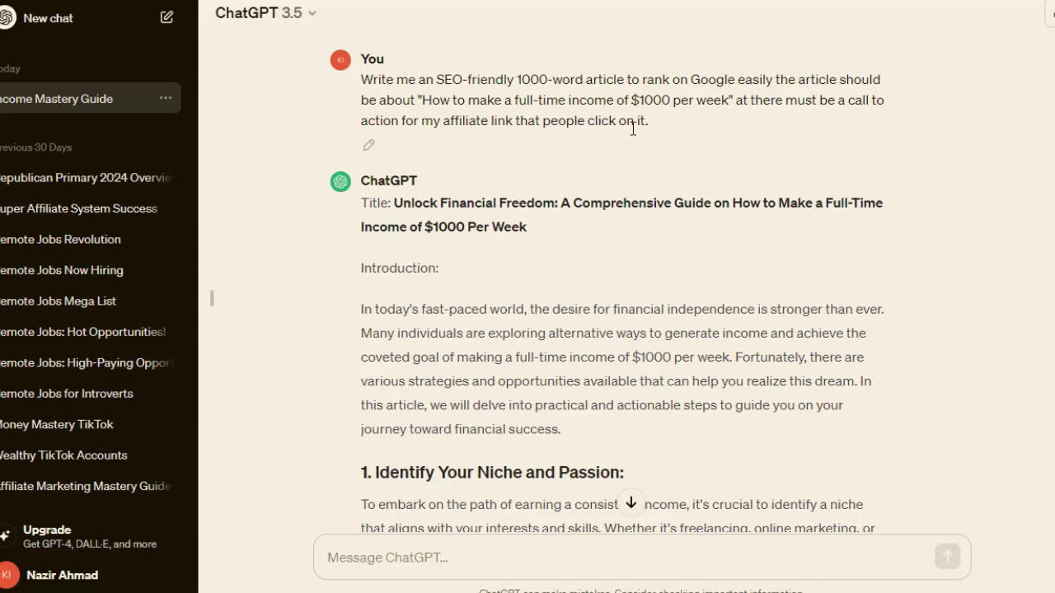
Read through the generated article from its title to its conclusion, checking the call-to-action passages with affiliate program placeholders
left_click_drag(399, 203, 565, 221)
left_click(387, 306)
left_click_drag(421, 309, 449, 333)
left_click(978, 228)
scroll(977, 228, "down", 6)
scroll(623, 282, "down", 9)
scroll(898, 295, "down", 4)
left_click_drag(709, 298, 581, 298)
left_click_drag(578, 434, 773, 426)
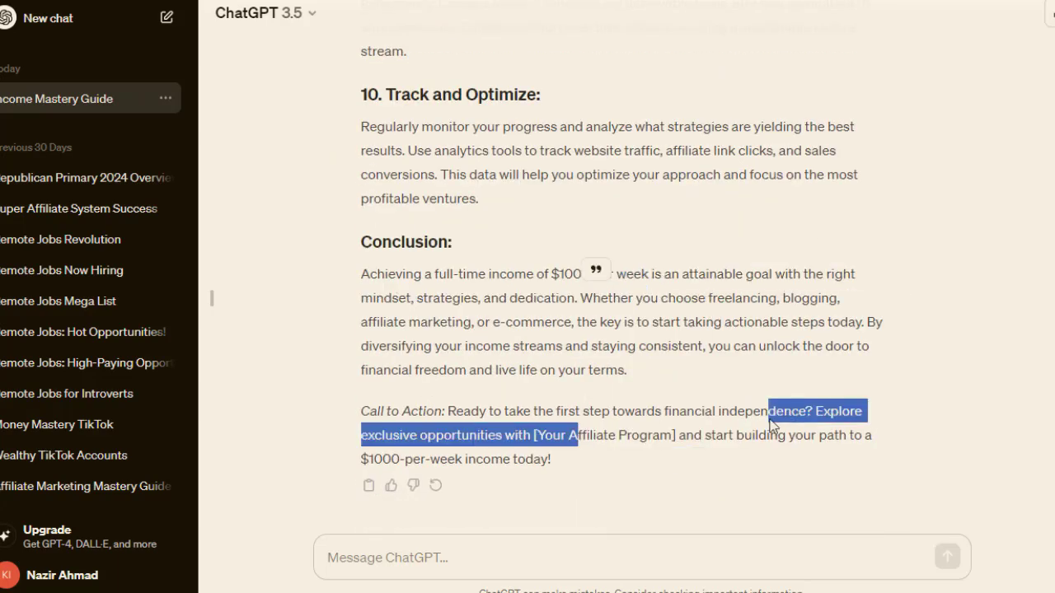
scroll(983, 278, "up", 12)
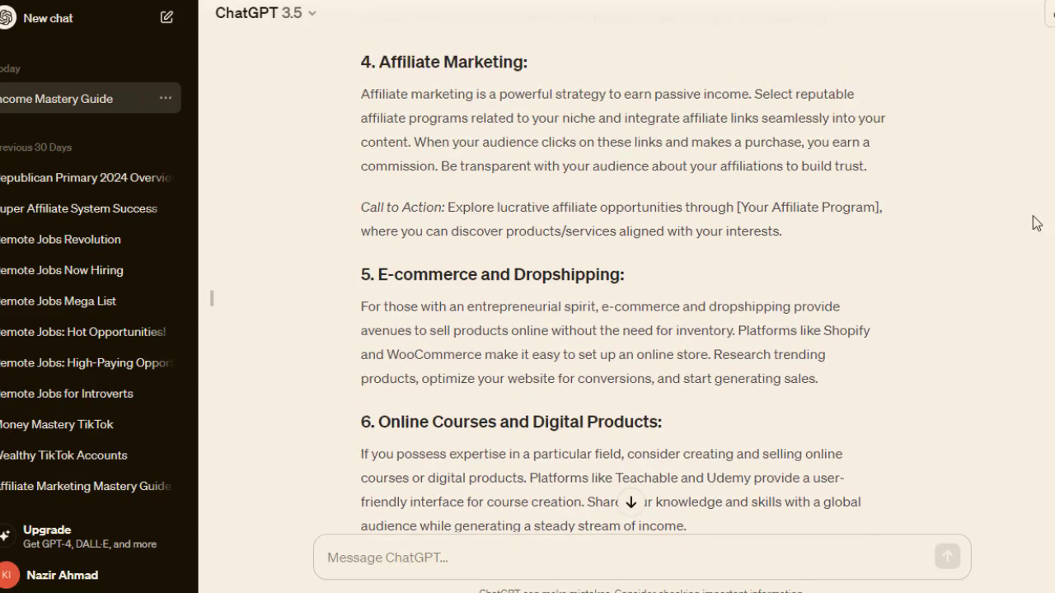
scroll(1037, 223, "up", 1)
left_click_drag(794, 252, 371, 197)
left_click(371, 198)
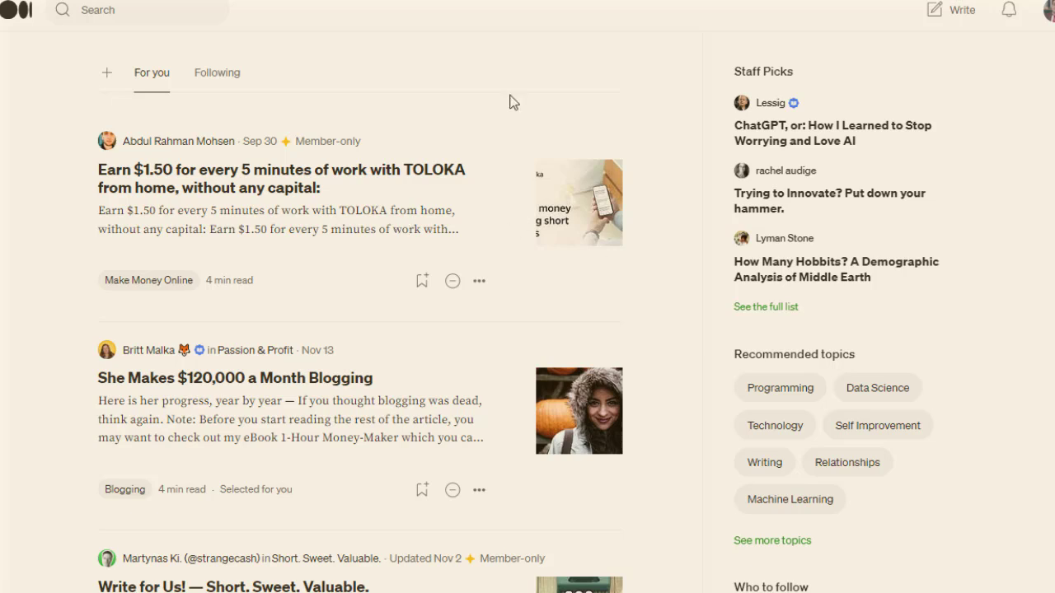
Start a new Medium story and copy "A Comprehensive Guide on How to Make a Full-Time Income of $1000 Per Week" from ChatGPT's article title
left_click(950, 10)
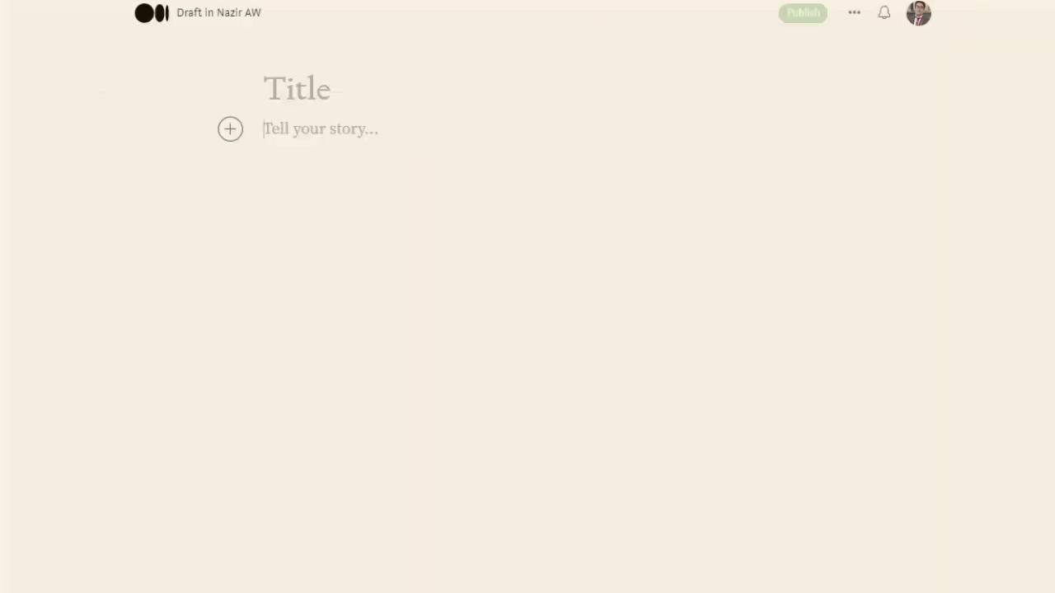
mouse_move(371, 590)
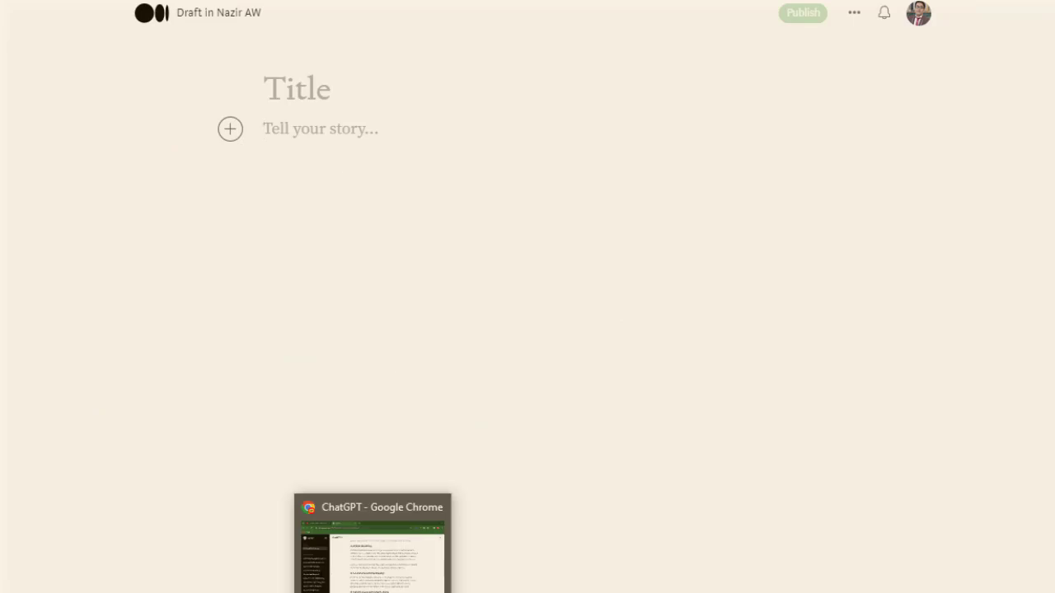
left_click(377, 548)
scroll(1036, 79, "up", 15)
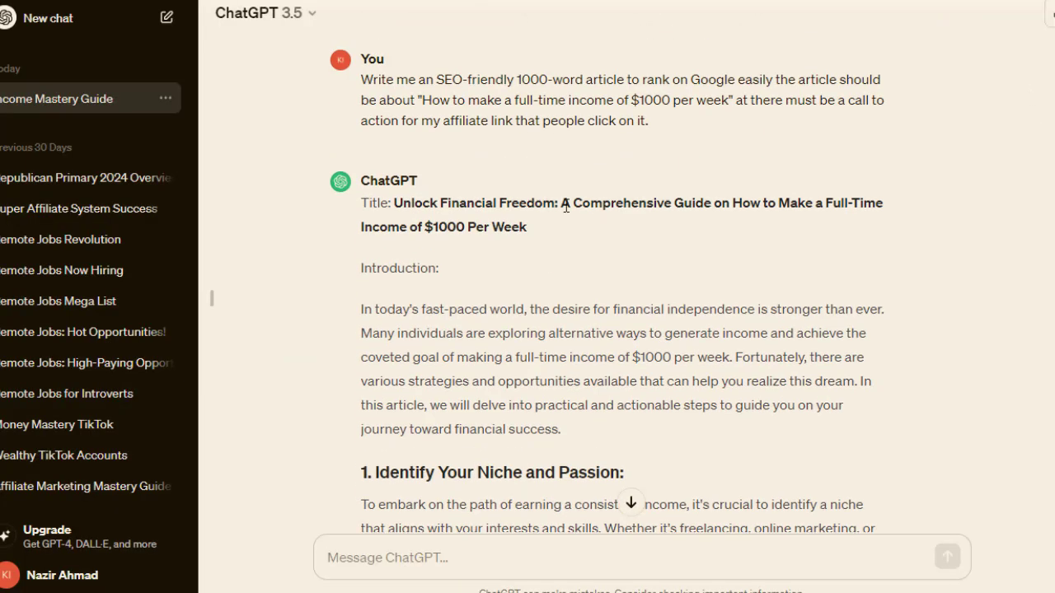
left_click_drag(563, 203, 530, 228)
right_click(531, 228)
left_click(544, 245)
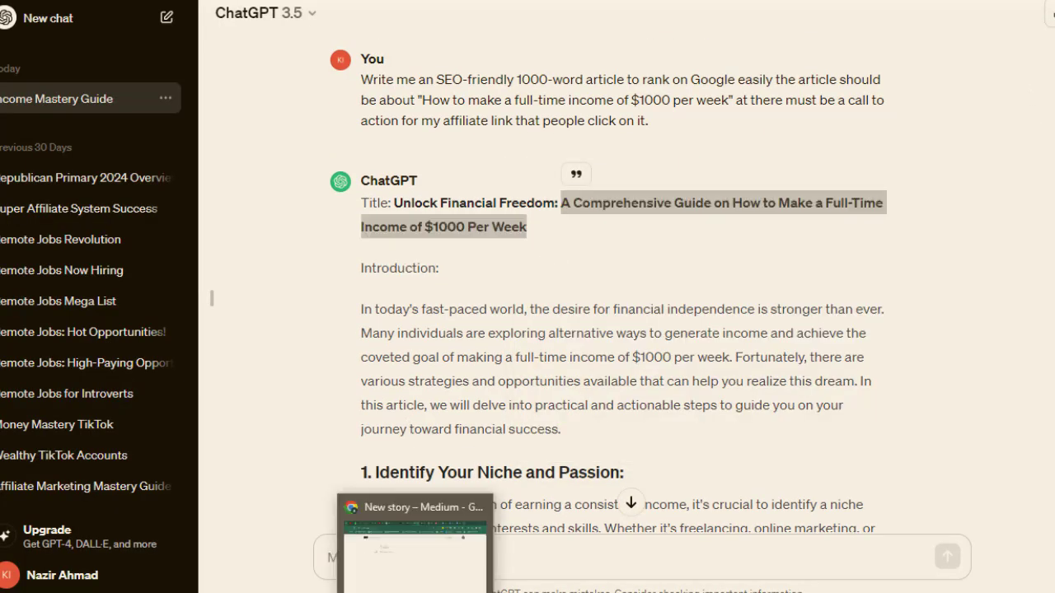
Paste the copied title into the Medium story and trim it to "How to Make a Full-Time Income of $1000 Per Week"
left_click(412, 577)
key("ctrl+v")
left_click_drag(650, 89, 264, 88)
key("BackSpace")
Bring the article's introductory paragraph from ChatGPT into the body of the Medium story
left_click(316, 169)
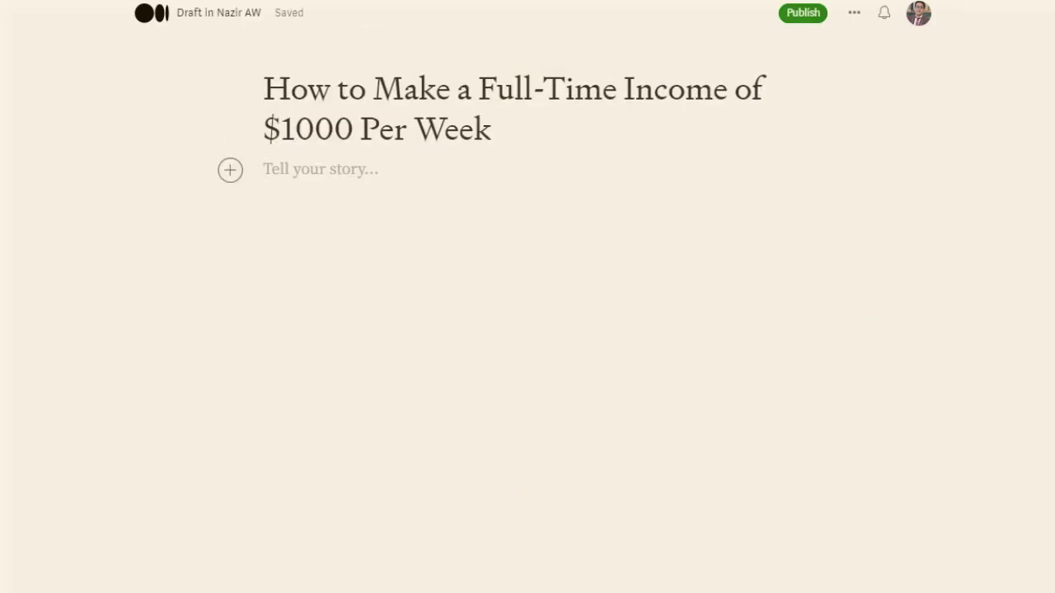
key("alt+Tab")
left_click_drag(413, 358, 596, 470)
key("alt+Tab")
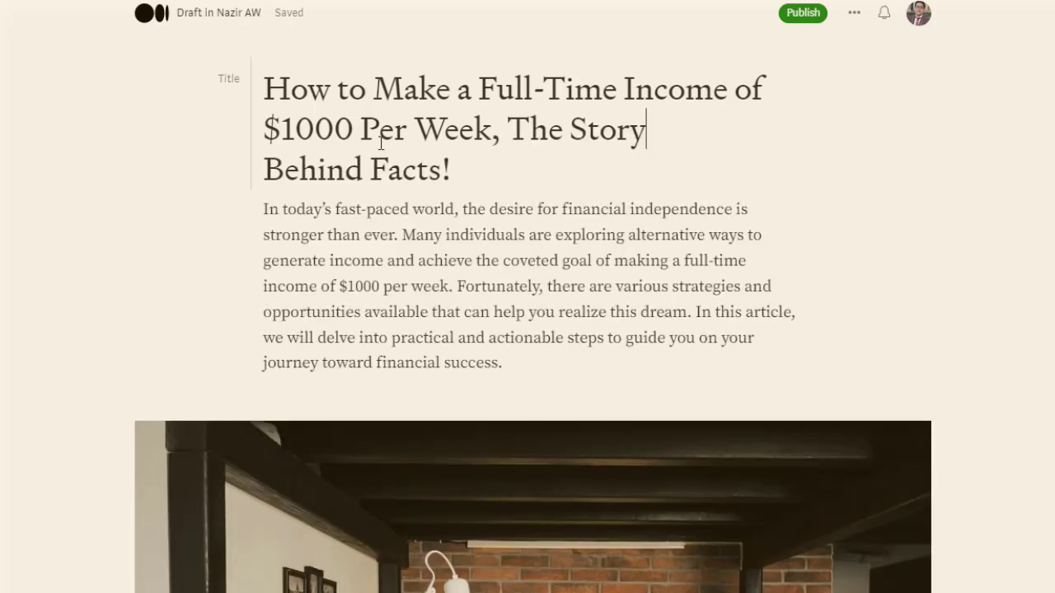
Review the draft's title, introductory paragraph and the caption under the first image
left_click(441, 169)
left_click_drag(297, 209, 567, 338)
left_click(589, 352)
scroll(725, 309, "down", 7)
left_click_drag(586, 400, 466, 405)
key("Down")
Check the draft's first four numbered sections and the call to action following the Affiliate Marketing section
scroll(466, 405, "down", 4)
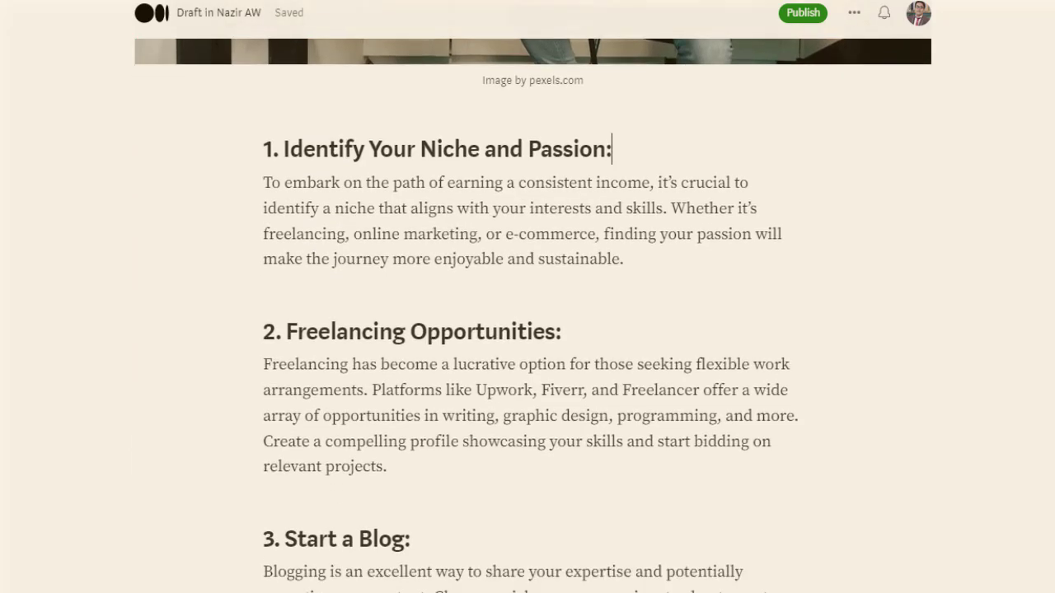
key("Down")
key("Down")
key("Down")
key("Down")
key("Down")
scroll(419, 207, "down", 9)
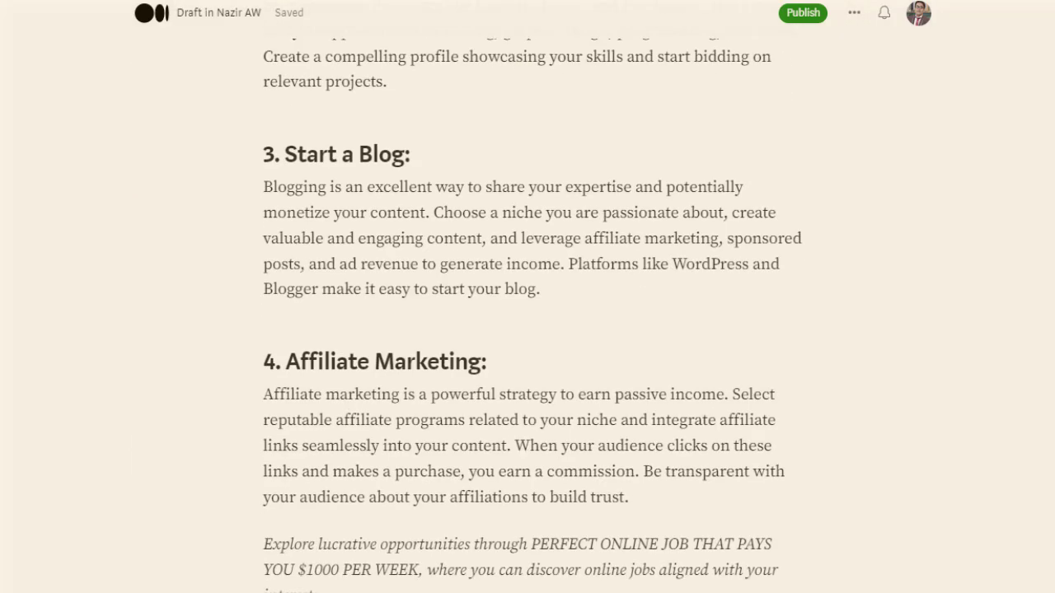
left_click_drag(532, 195, 322, 247)
left_click(779, 221)
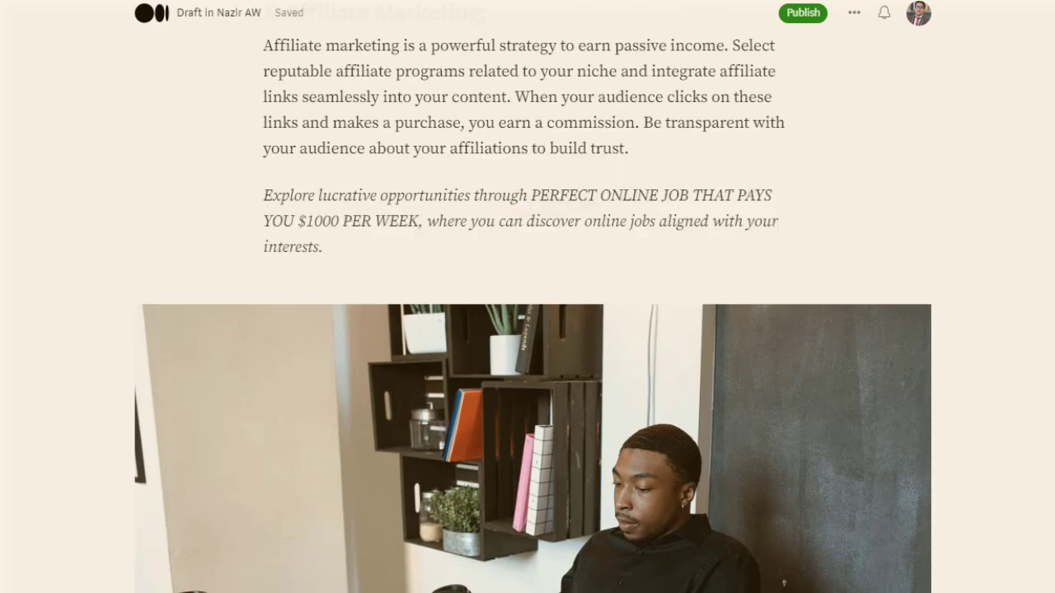
Check the draft's conclusion and closing call to action, and select the first image in the story
scroll(1002, 246, "down", 7)
scroll(527, 297, "down", 15)
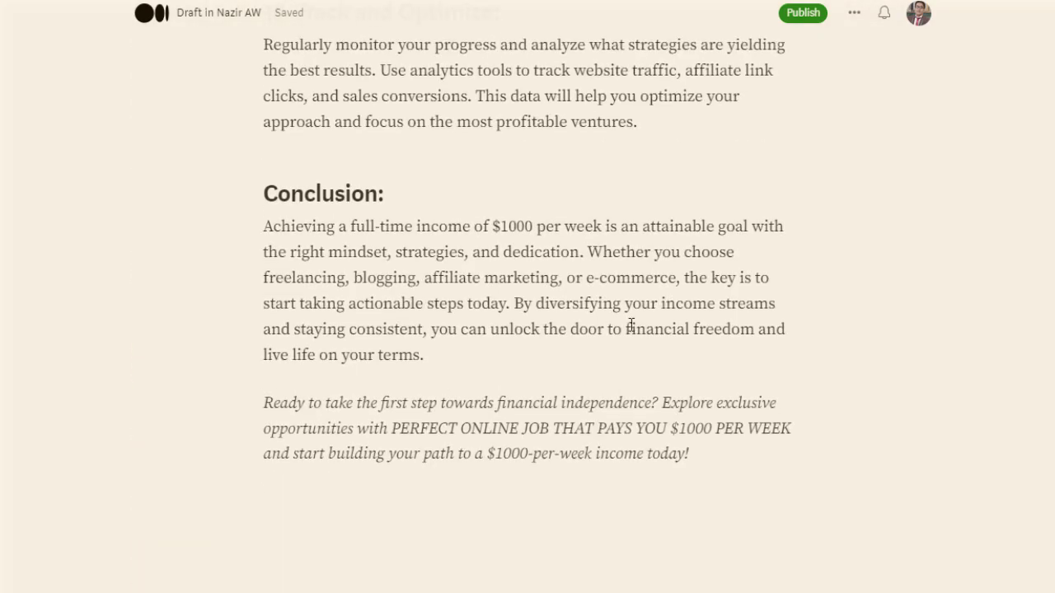
scroll(1031, 118, "up", 20)
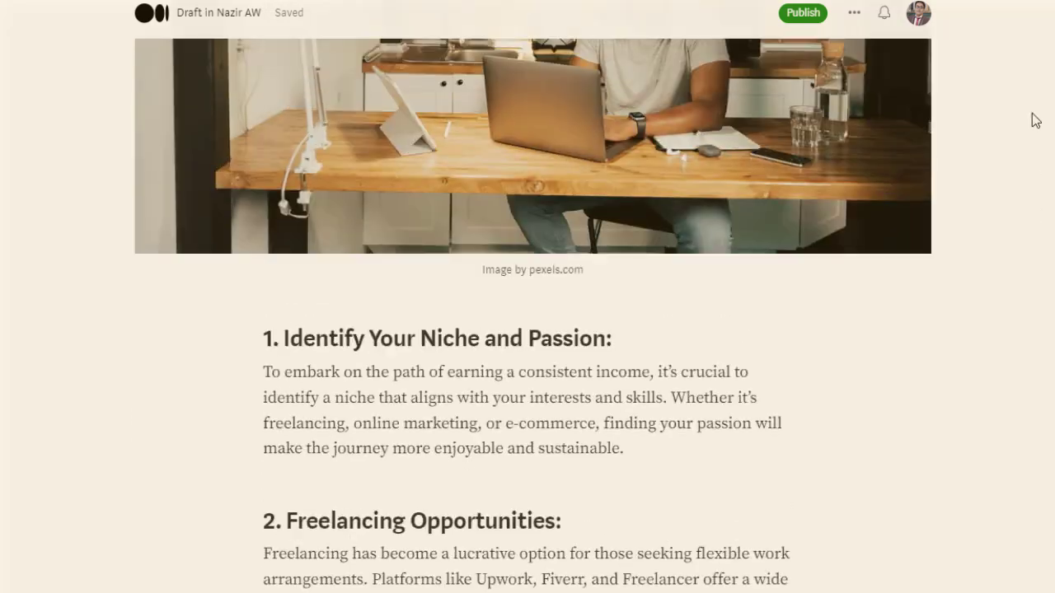
scroll(1009, 8, "down", 3)
left_click(737, 356)
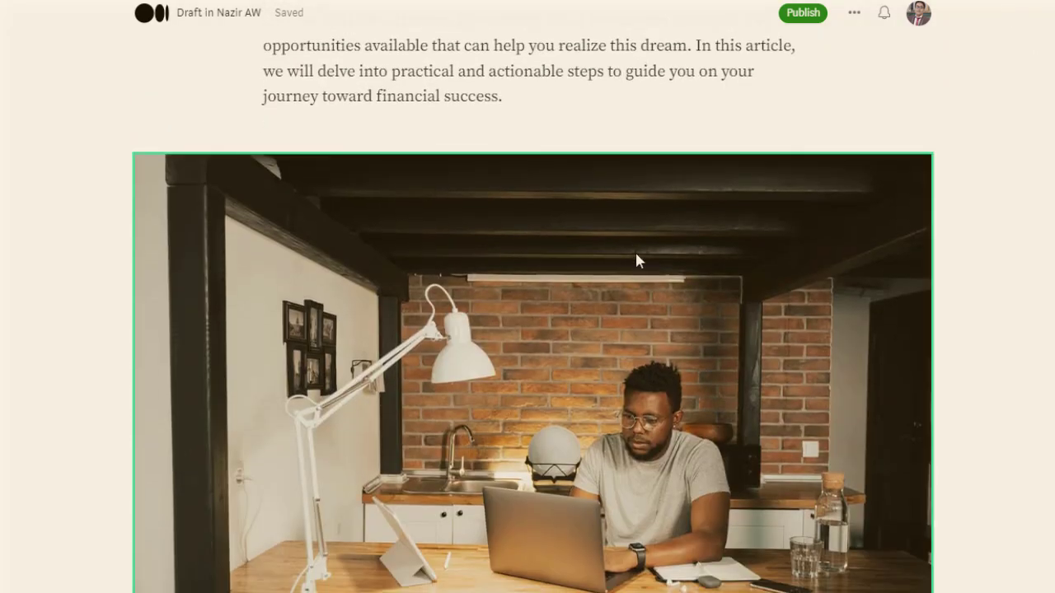
Switch to Pexels and browse the photos for "make money from home"
left_click(709, 58)
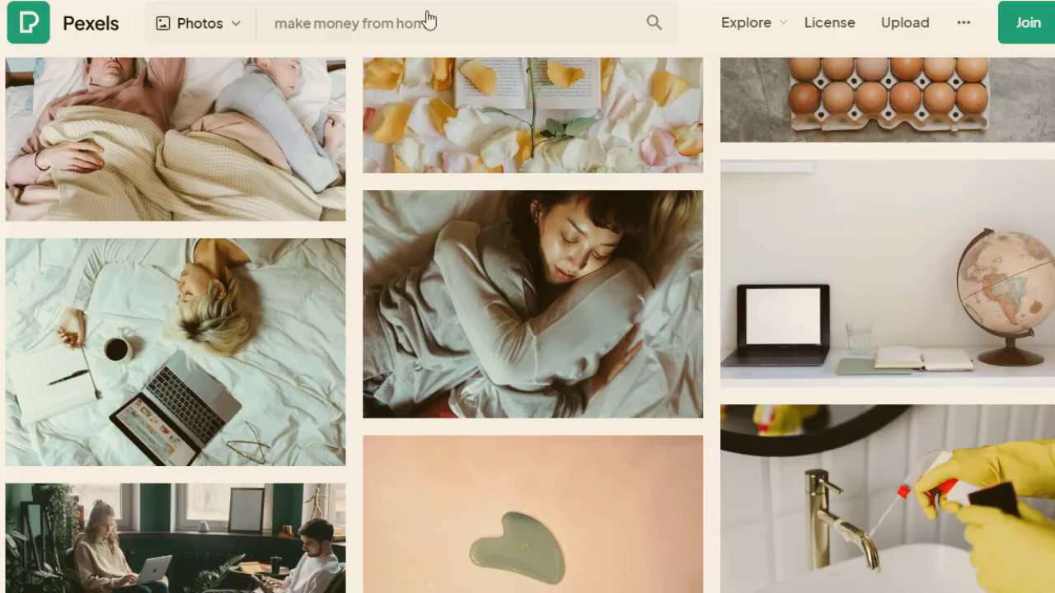
scroll(929, 39, "down", 12)
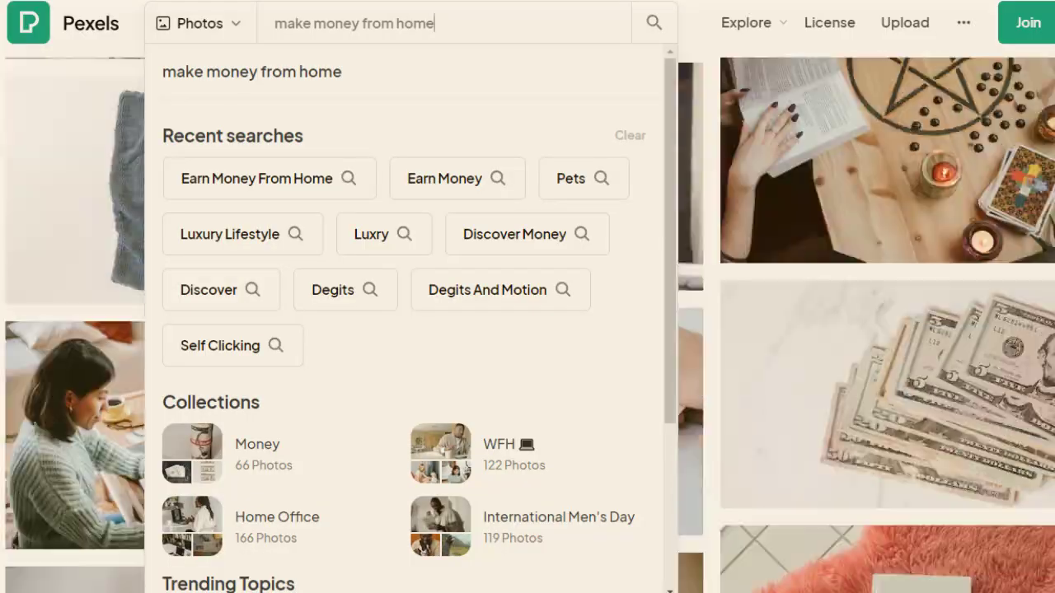
scroll(527, 324, "down", 15)
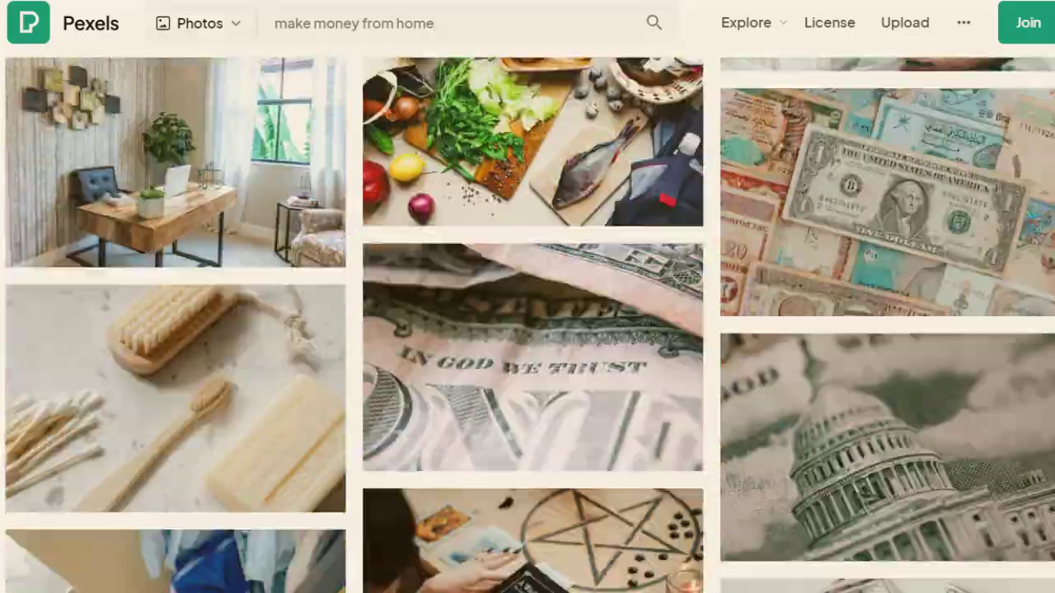
scroll(527, 325, "down", 15)
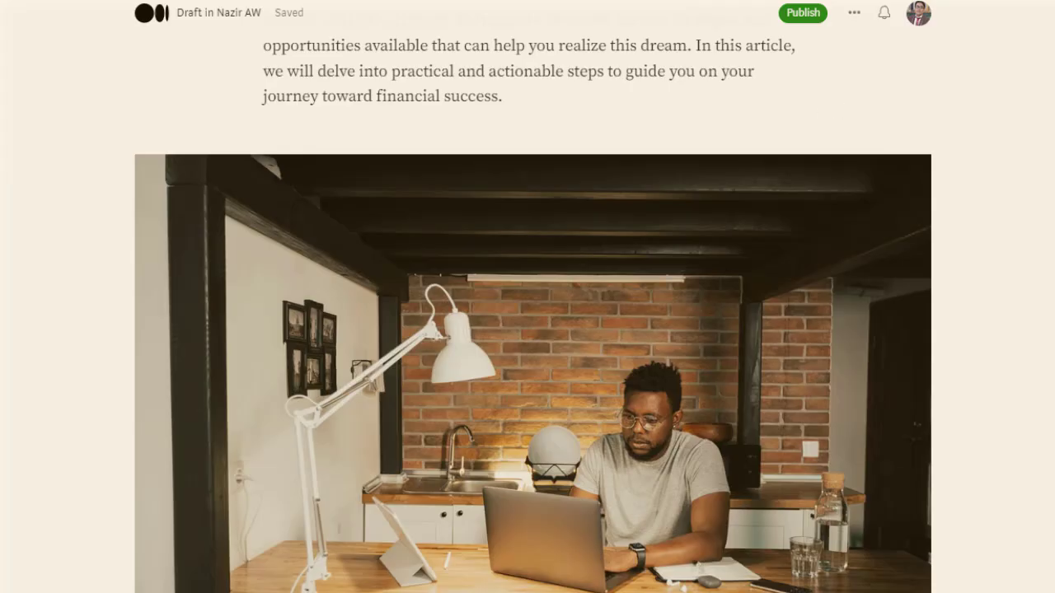
Create a ClickBank HopLink for the Live Chat Jobs offer with the tracking ID mediumandpinterest and copy the encrypted link
scroll(528, 330, "up", 4)
scroll(527, 330, "down", 12)
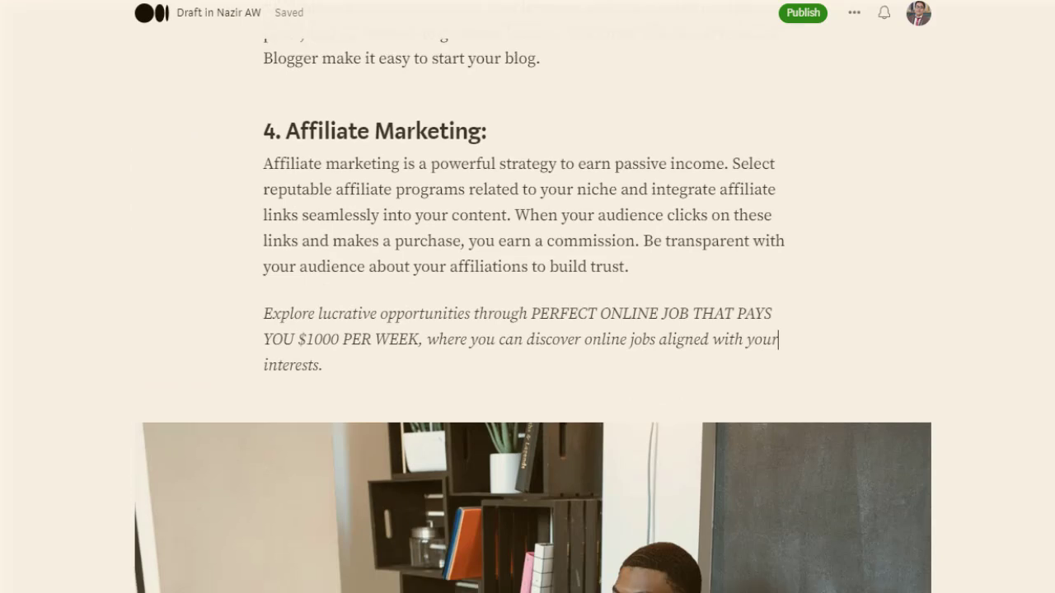
scroll(415, 51, "down", 1)
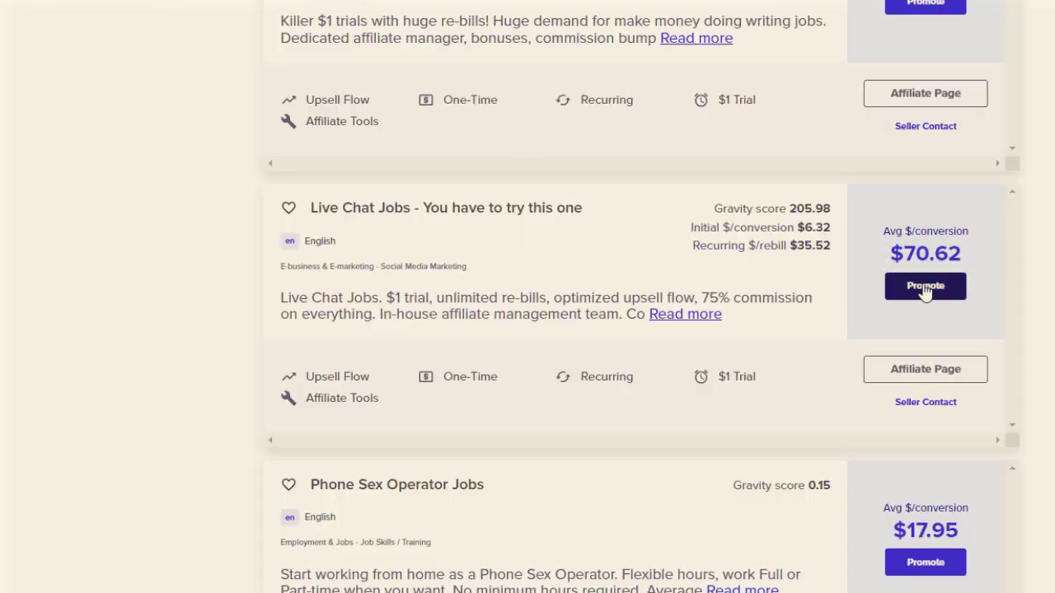
left_click(932, 285)
left_click(547, 354)
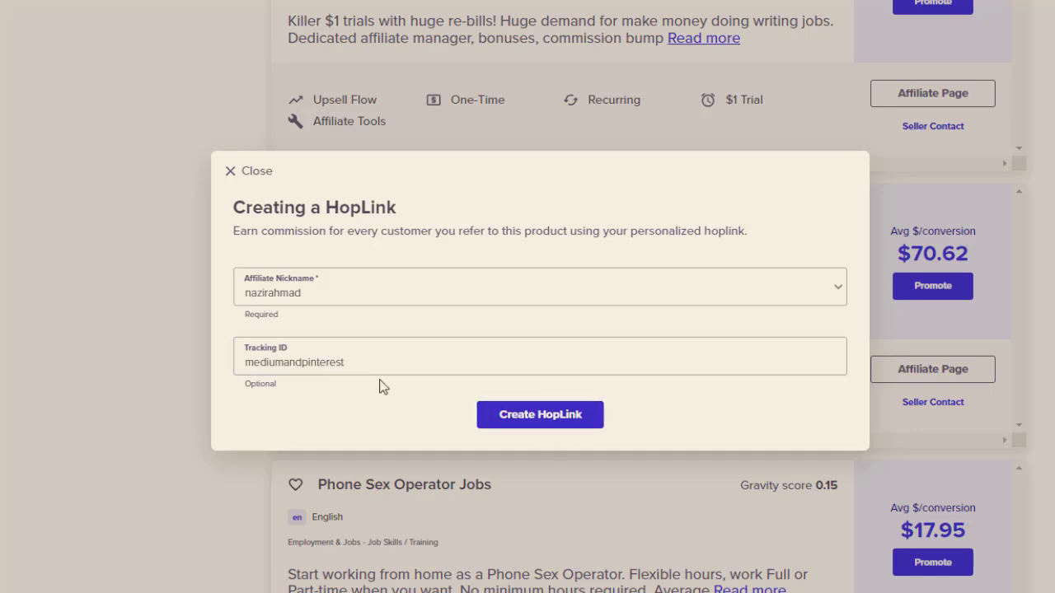
left_click(522, 424)
left_click(567, 449)
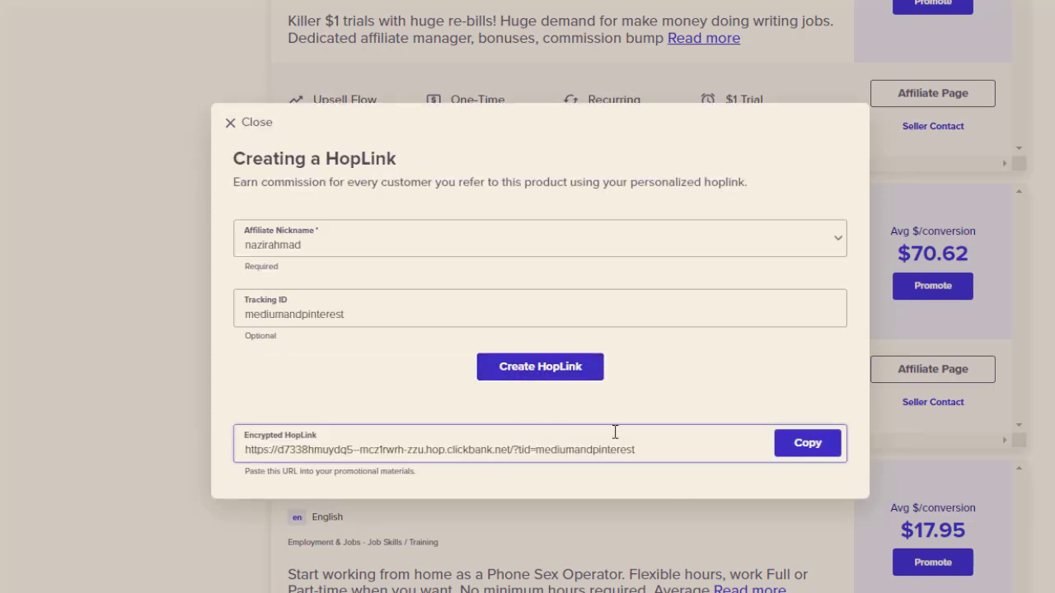
left_click(808, 443)
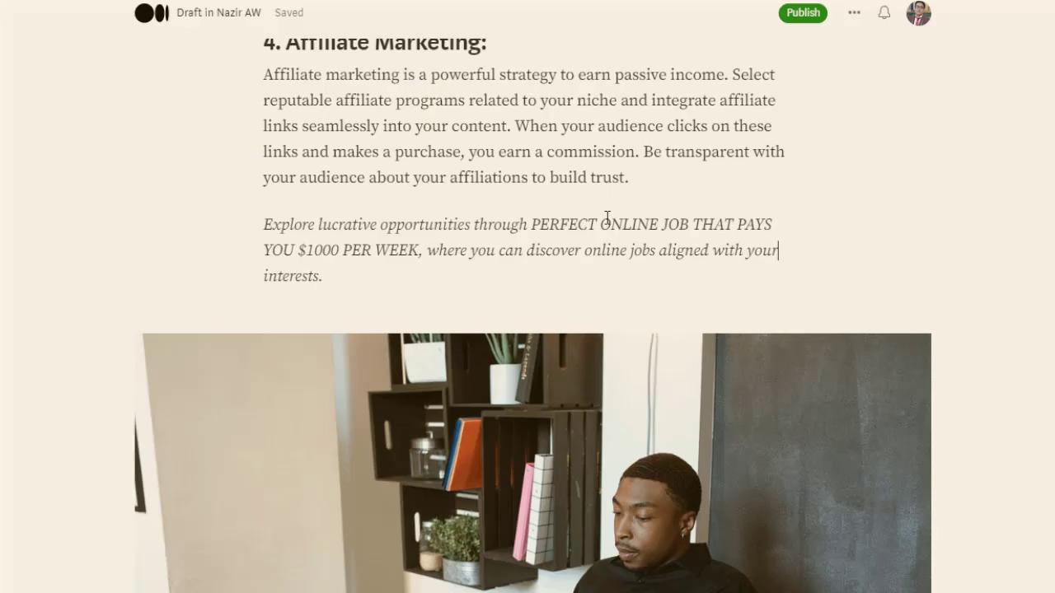
In the Medium draft's Affiliate Marketing section, link "PERFECT ONLINE JOB THAT PAYS YOU $1000 PER WEEK" to the copied HopLink and bold it
left_click_drag(531, 224, 403, 252)
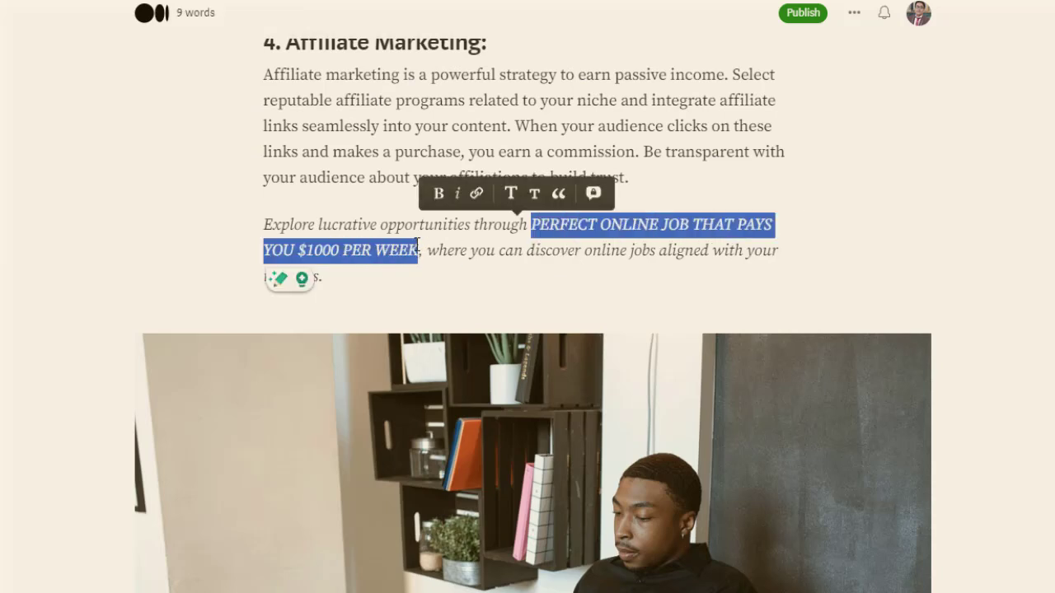
left_click(478, 195)
key("ctrl+v")
key("Return")
left_click_drag(531, 224, 418, 251)
left_click(437, 194)
left_click(464, 227)
Link the offer phrase in the story's closing call to action to the copied HopLink
scroll(464, 226, "down", 5)
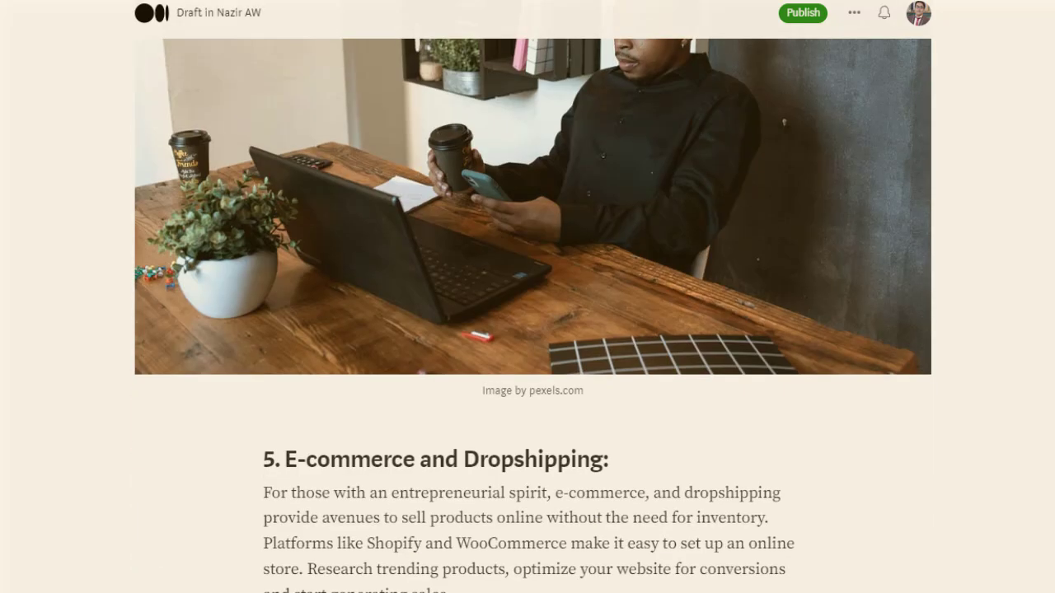
scroll(781, 567, "down", 15)
left_click_drag(393, 429, 793, 430)
left_click(550, 398)
key("ctrl+v")
key("Return")
scroll(1036, 160, "up", 20)
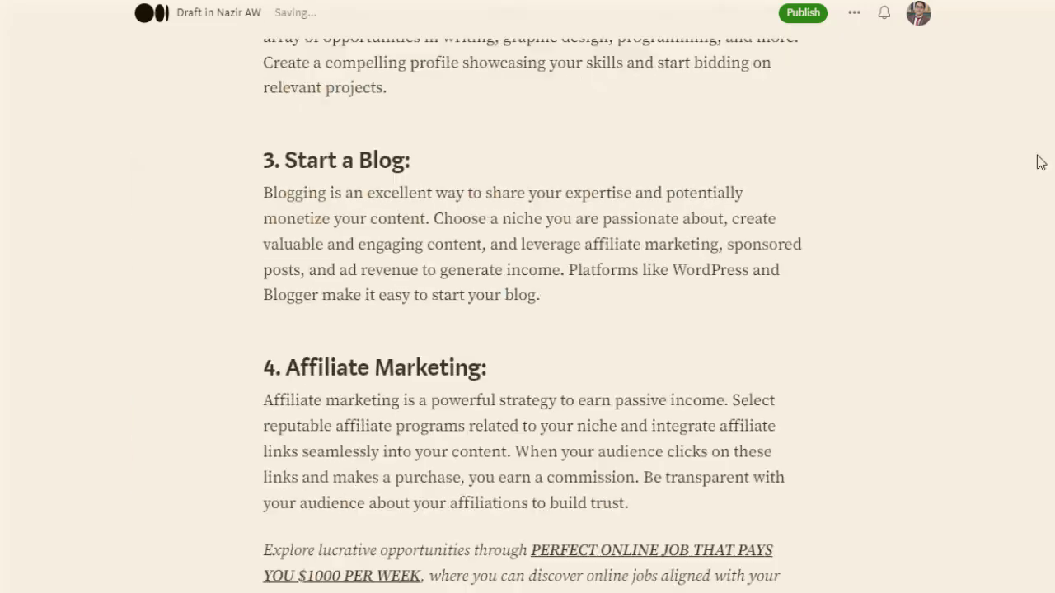
Open the story's publishing settings and add Work From Home as the first topic
left_click(798, 14)
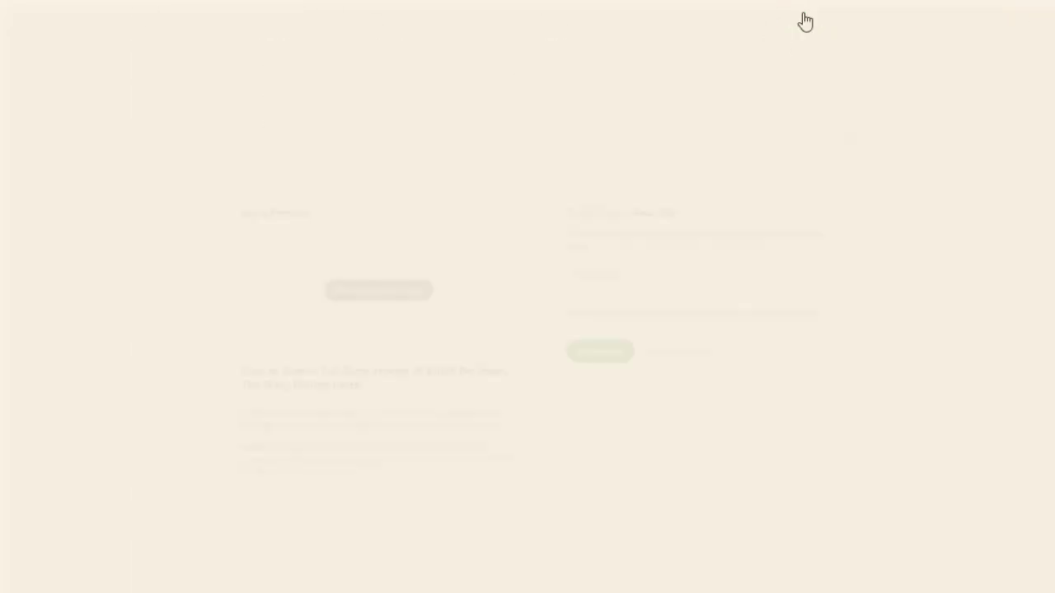
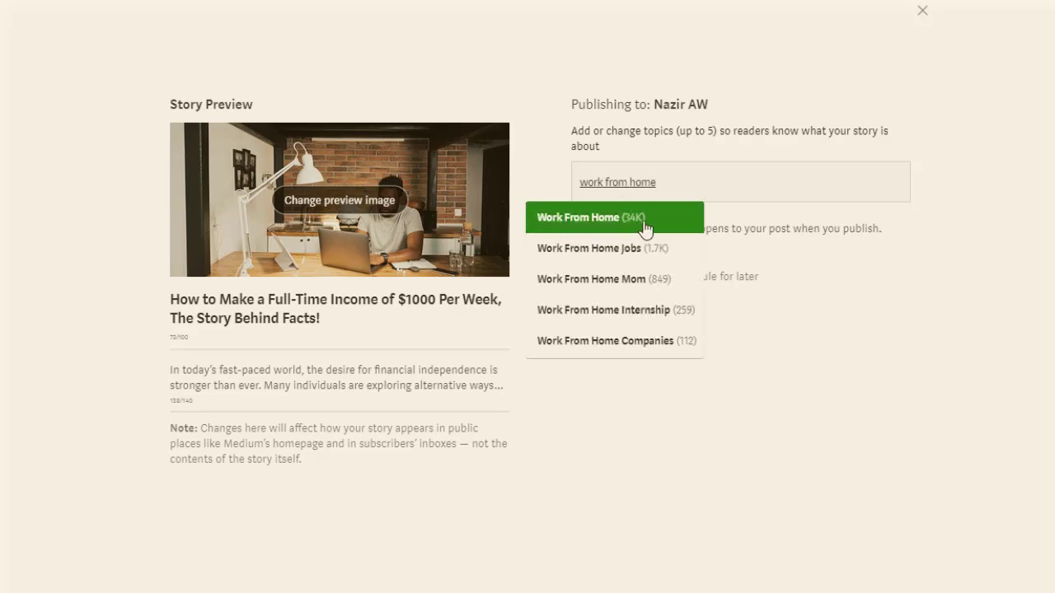
left_click(652, 227)
Try "best way to make money" as the second topic and clear the entry
type("best way to make mon")
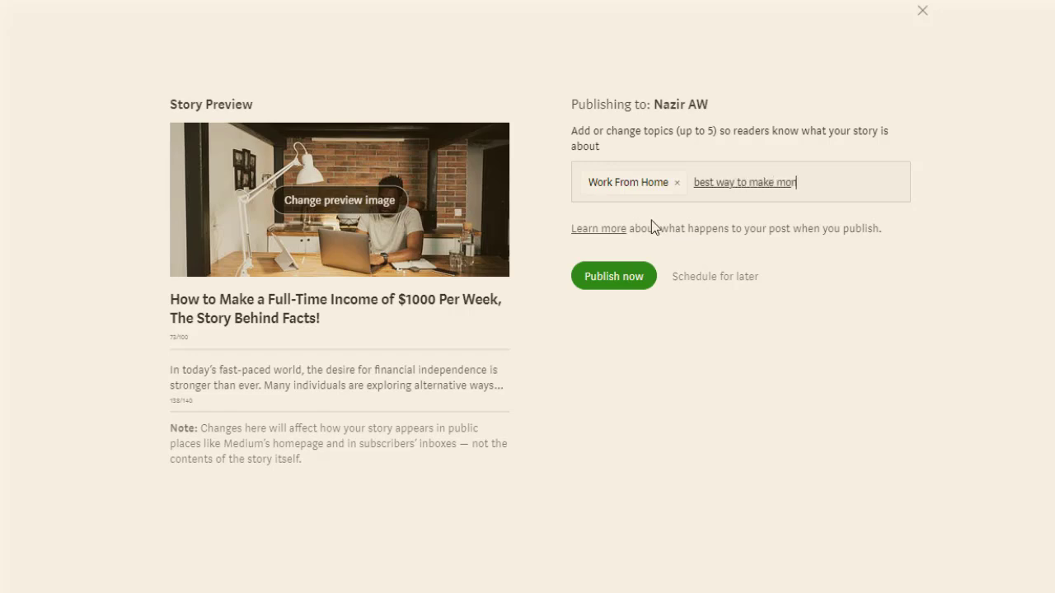
type("ey")
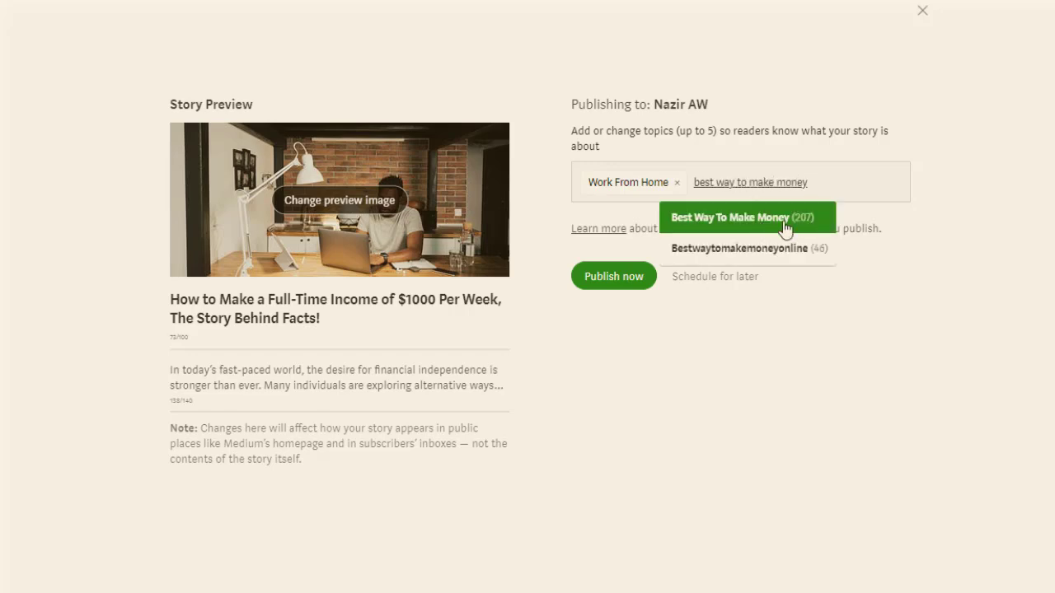
key("BackSpace")
key("BackSpace")
key("BackSpace")
key("BackSpace")
key("BackSpace")
key("BackSpace")
key("BackSpace")
key("BackSpace")
key("BackSpace")
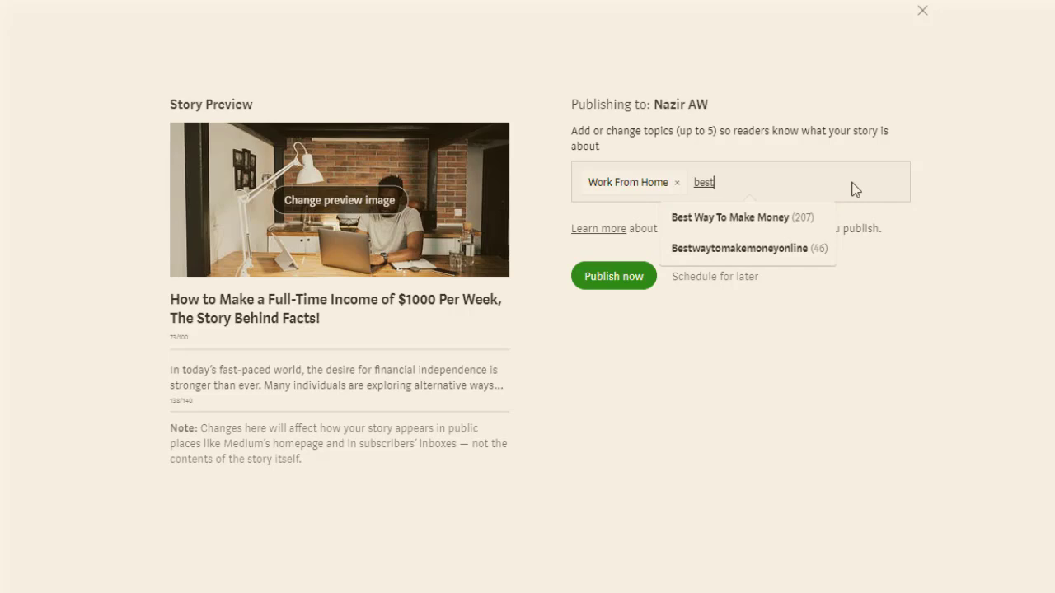
key("BackSpace")
key("BackSpace")
key("BackSpace")
key("BackSpace")
Add the topics Make Money Online, How To and AI to the story
type("make money")
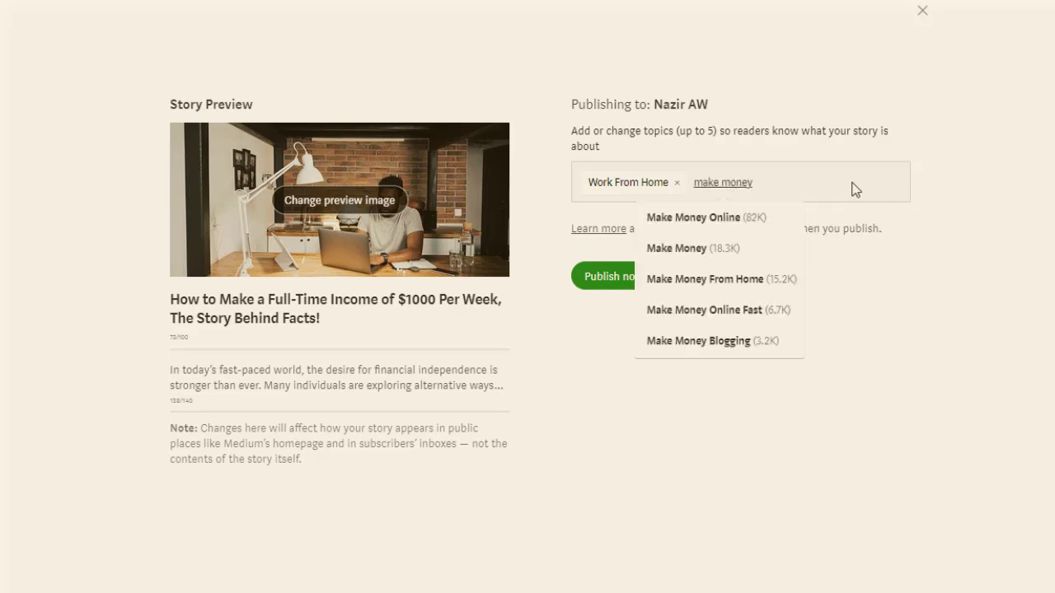
left_click(766, 219)
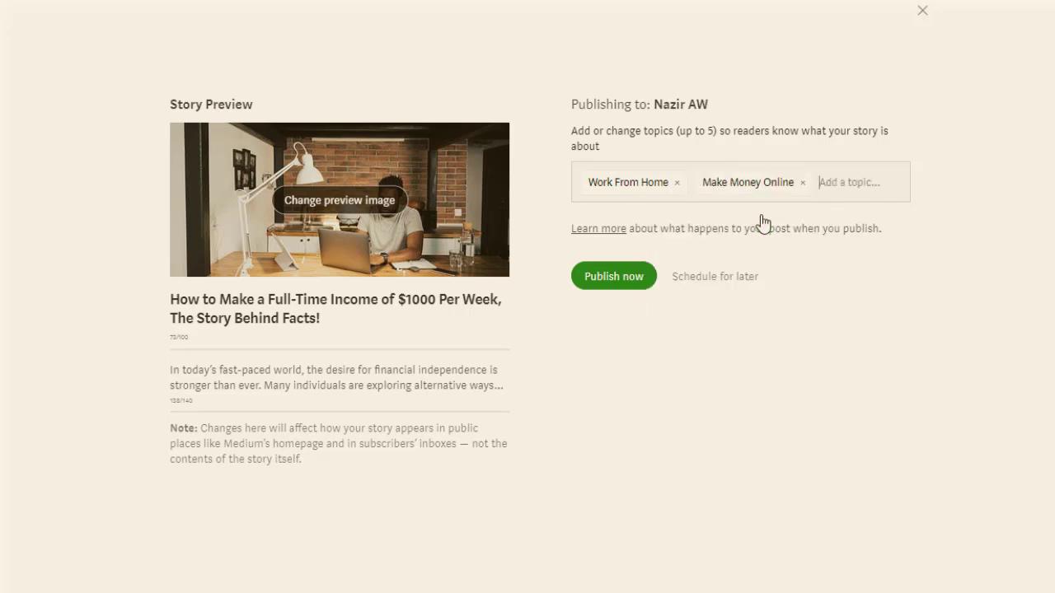
type("how to")
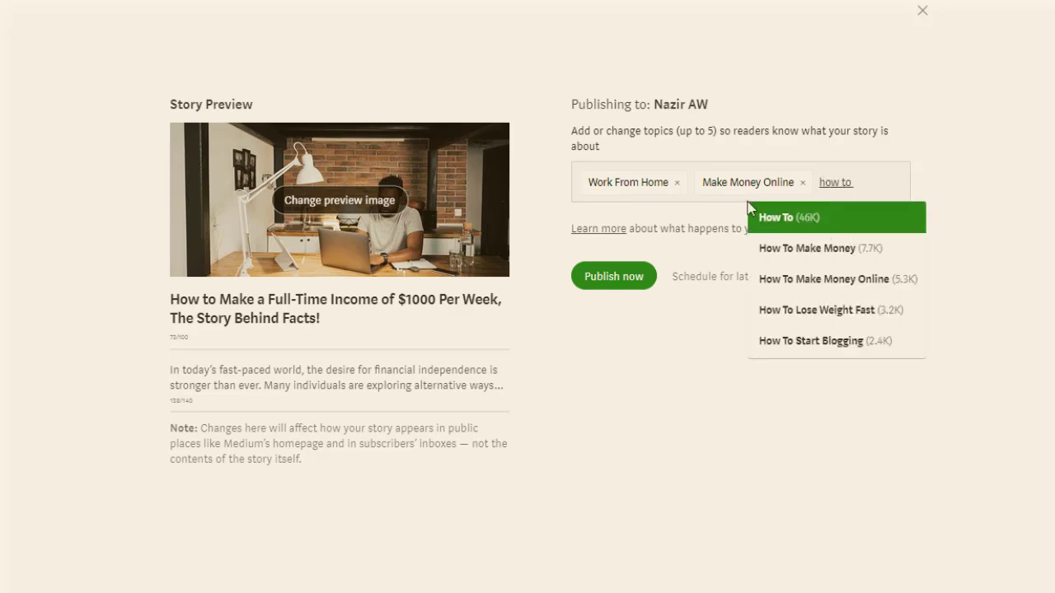
left_click(830, 224)
type("ai")
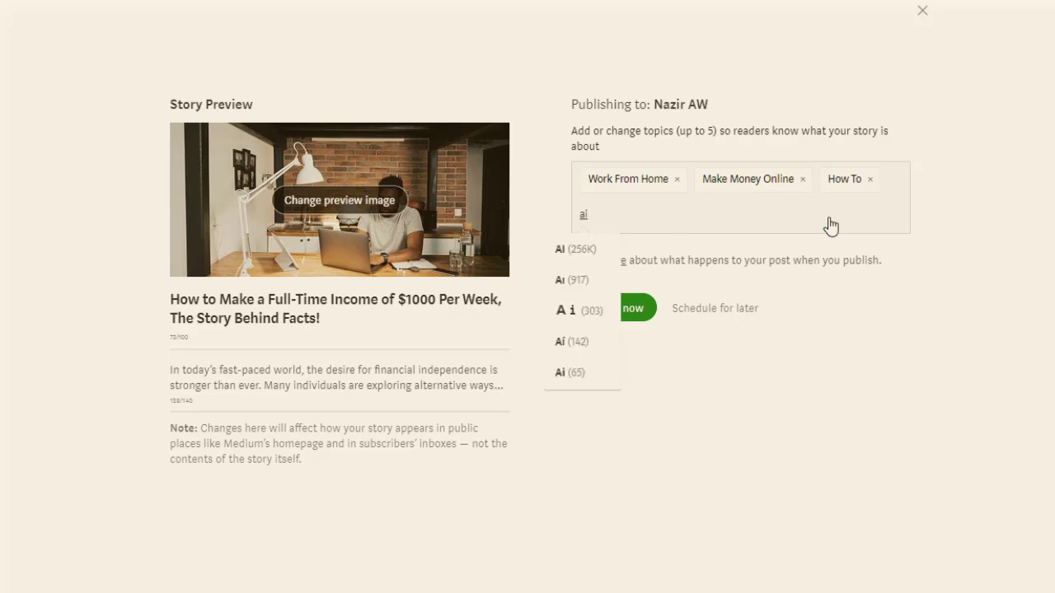
left_click(582, 251)
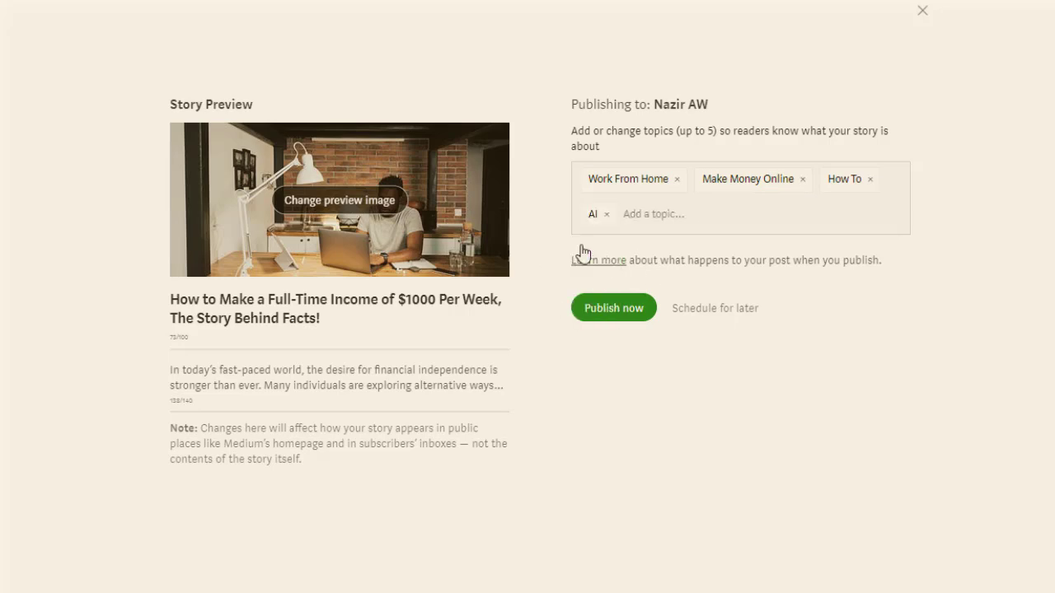
Try medium, google and article as the story's fifth topic and clear the entry
type("medium")
left_click(659, 308)
type("google")
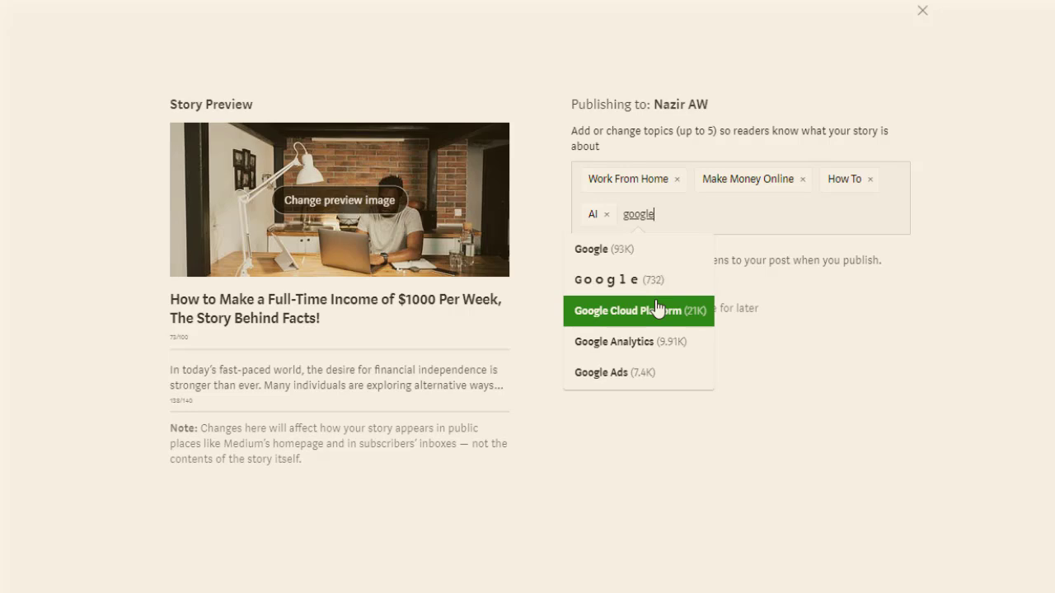
left_click(657, 308)
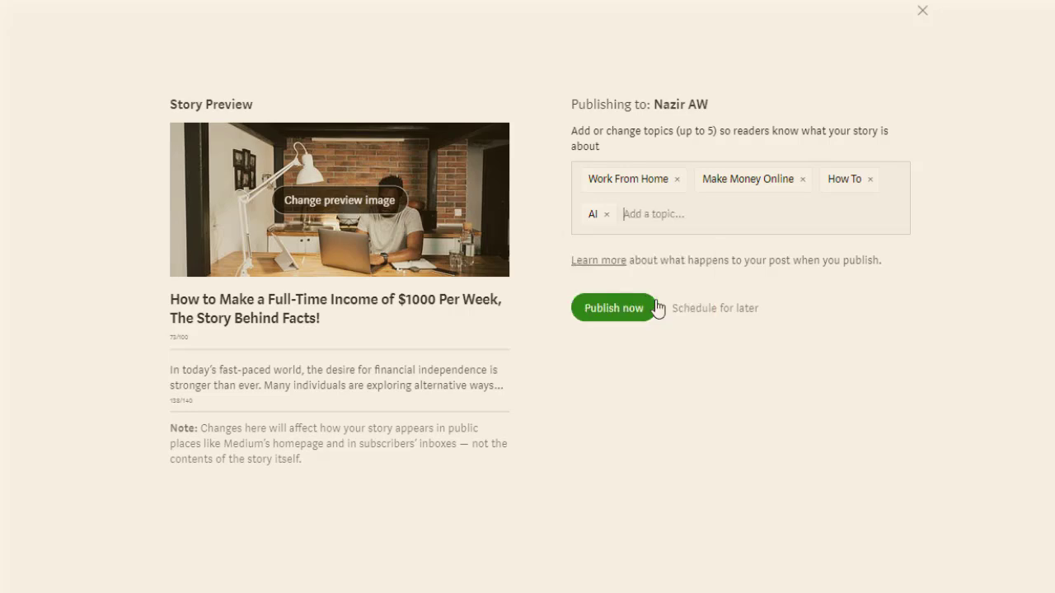
type("article")
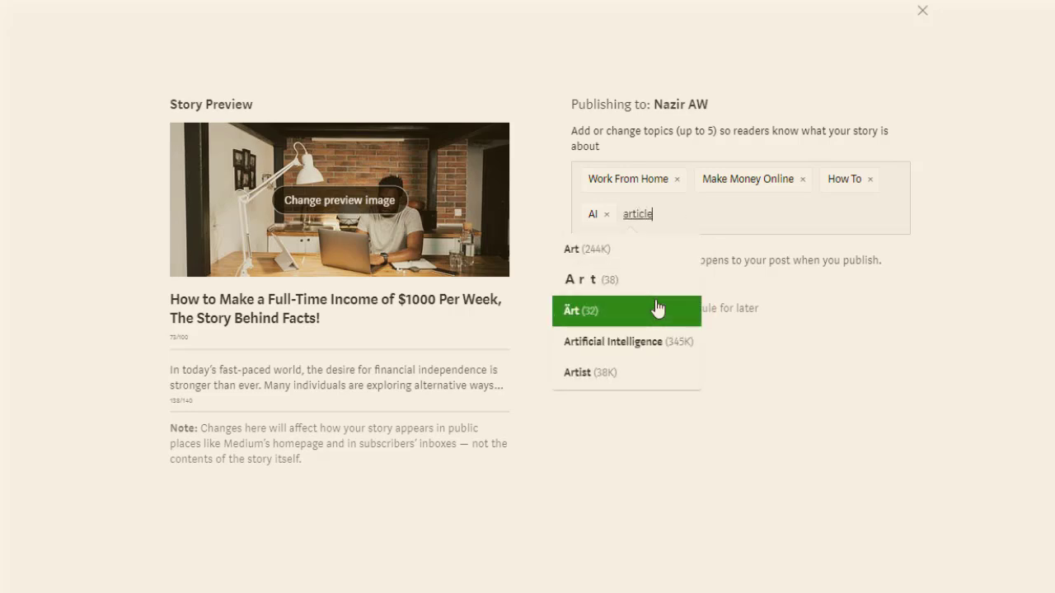
key("Up")
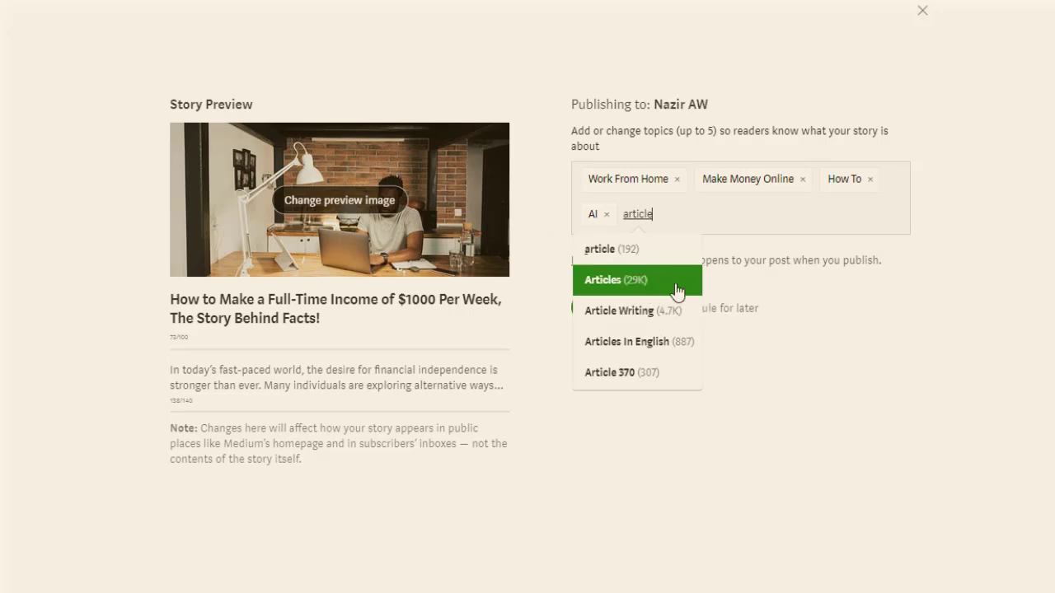
key("BackSpace")
key("BackSpace")
key("BackSpace")
key("BackSpace")
key("BackSpace")
key("BackSpace")
key("BackSpace")
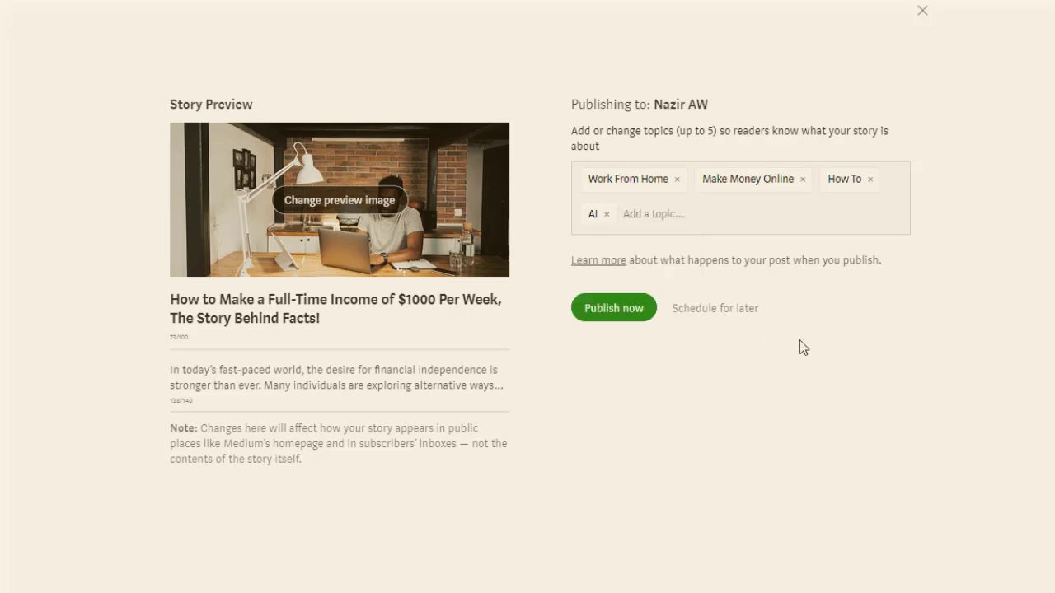
Compare the topic suggestions for "passive income" and "income", and clear the entry
type("passive inco")
key("BackSpace")
key("BackSpace")
type("ncome")
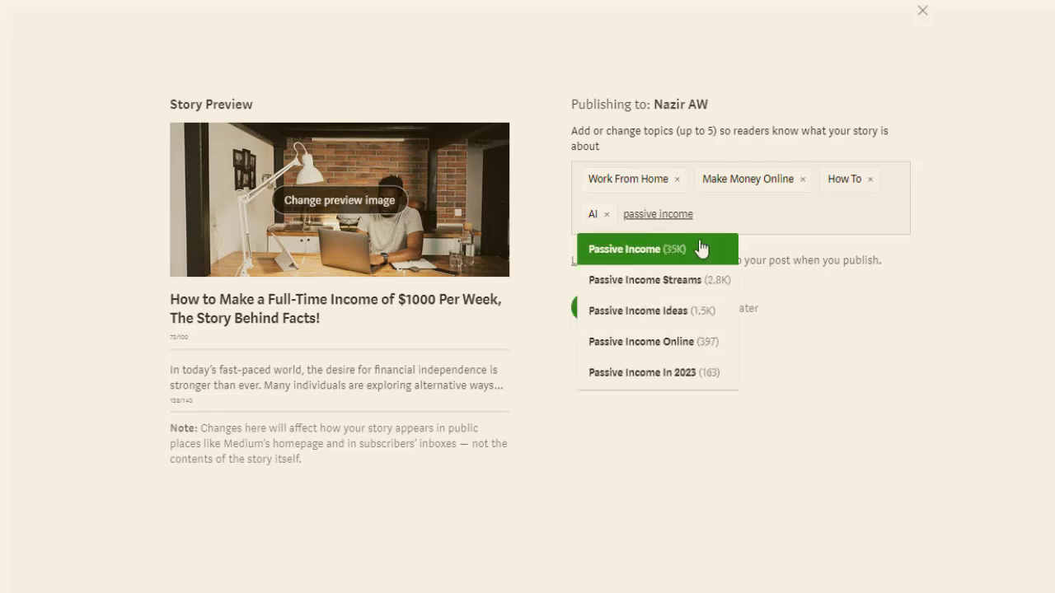
key("BackSpace")
key("BackSpace")
key("BackSpace")
key("BackSpace")
key("BackSpace")
key("BackSpace")
key("BackSpace")
key("BackSpace")
type("income")
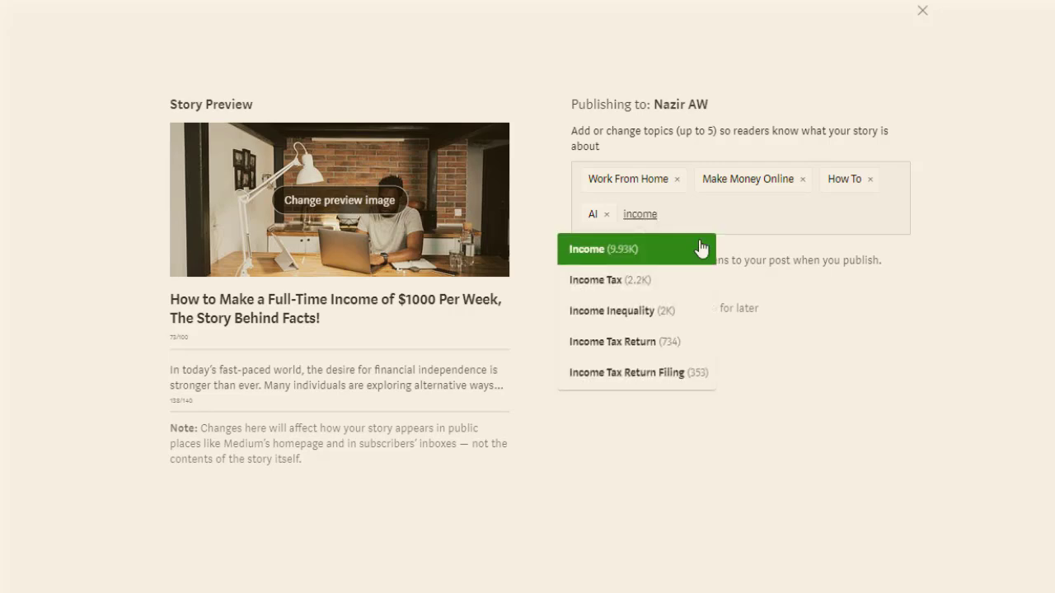
key("BackSpace")
key("BackSpace")
key("BackSpace")
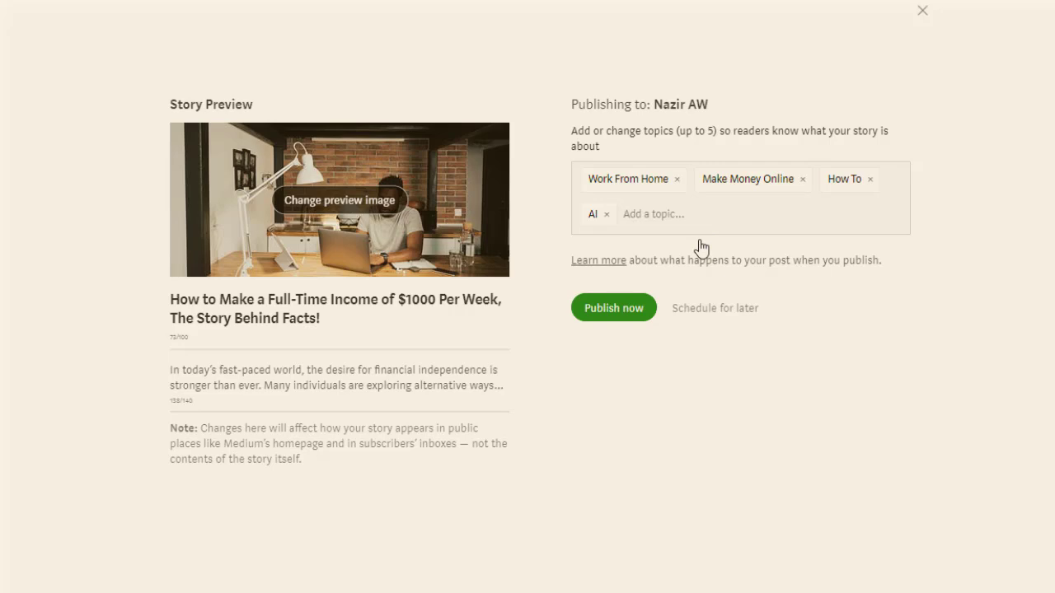
Check the topic suggestions for "earn money" and erase the entry
type("earn money")
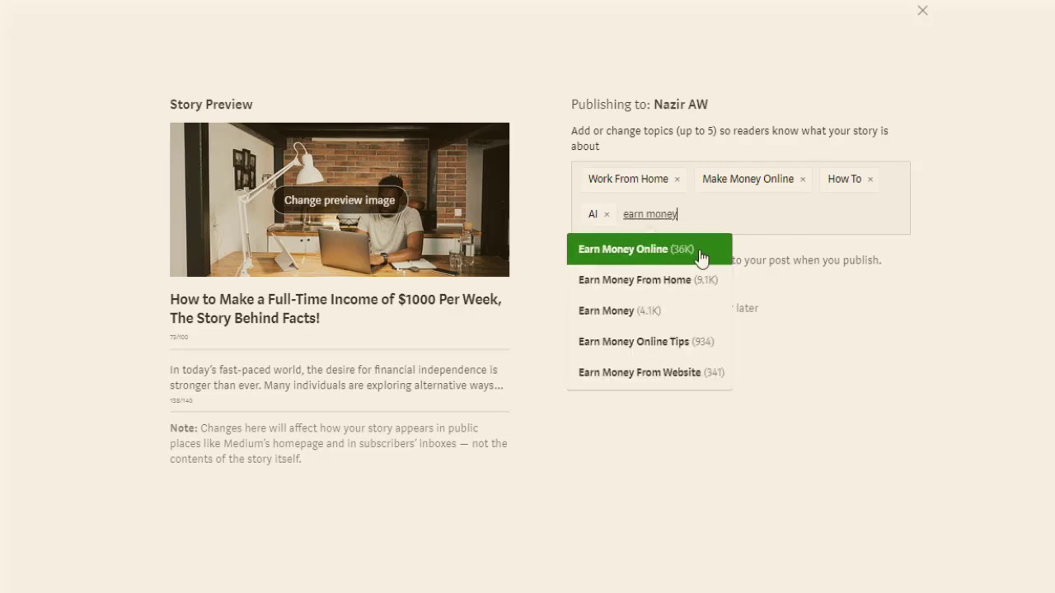
key("BackSpace")
key("BackSpace")
key("BackSpace")
key("BackSpace")
key("BackSpace")
key("BackSpace")
key("BackSpace")
key("BackSpace")
key("BackSpace")
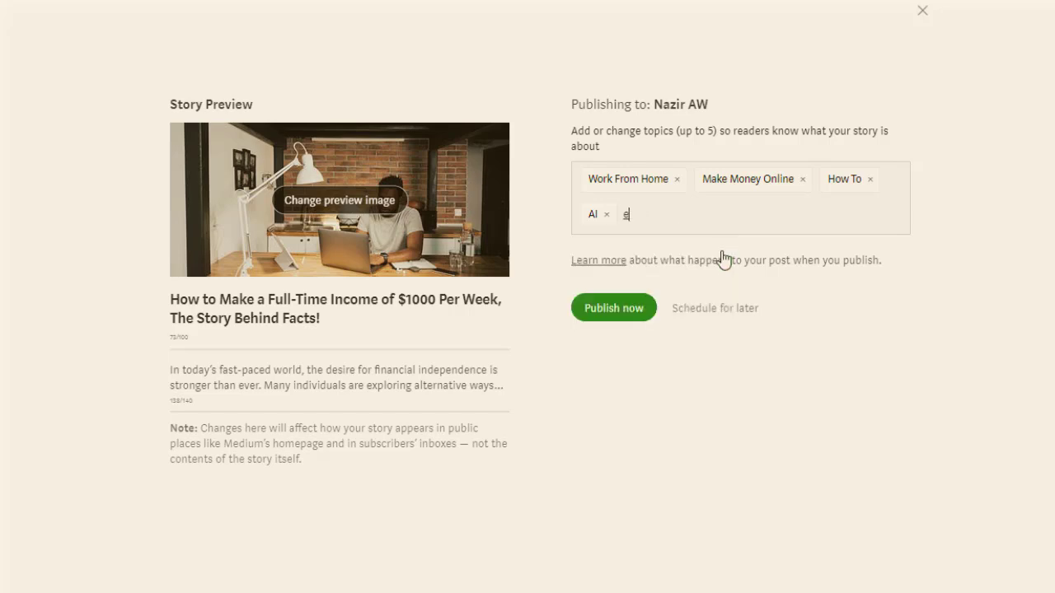
Try "online jobs" and "remote jobs" as the fifth topic, erasing each entry
type("online jobs")
key("BackSpace")
key("BackSpace")
key("BackSpace")
key("BackSpace")
type("remote jobs")
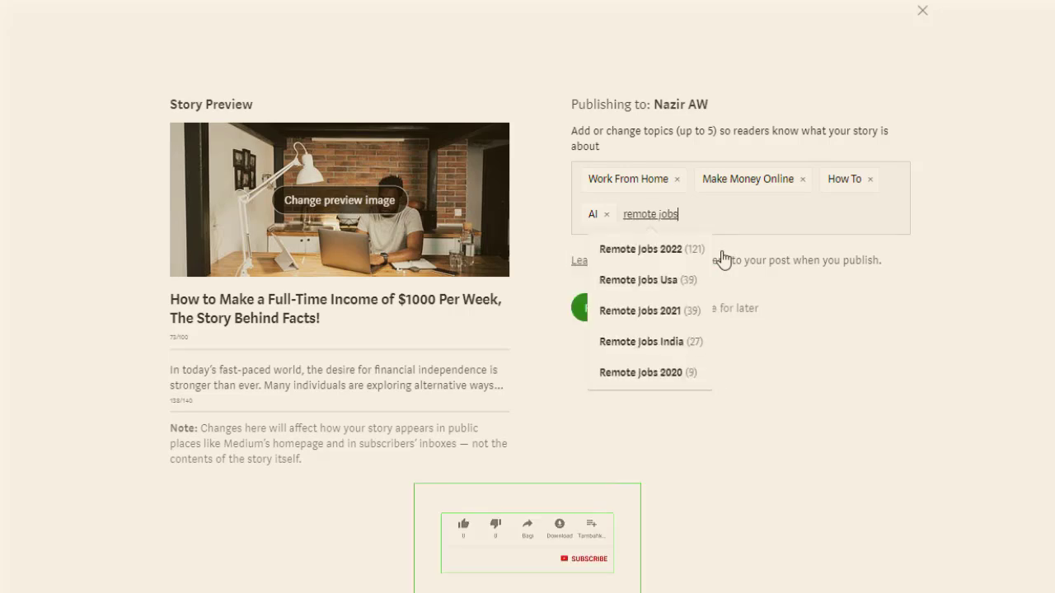
key("BackSpace")
key("BackSpace")
key("BackSpace")
key("BackSpace")
key("BackSpace")
key("BackSpace")
key("BackSpace")
key("BackSpace")
key("BackSpace")
key("BackSpace")
Enter earn money as the fifth topic and pick the suggested topic Earn Money Online
type("earn moen online")
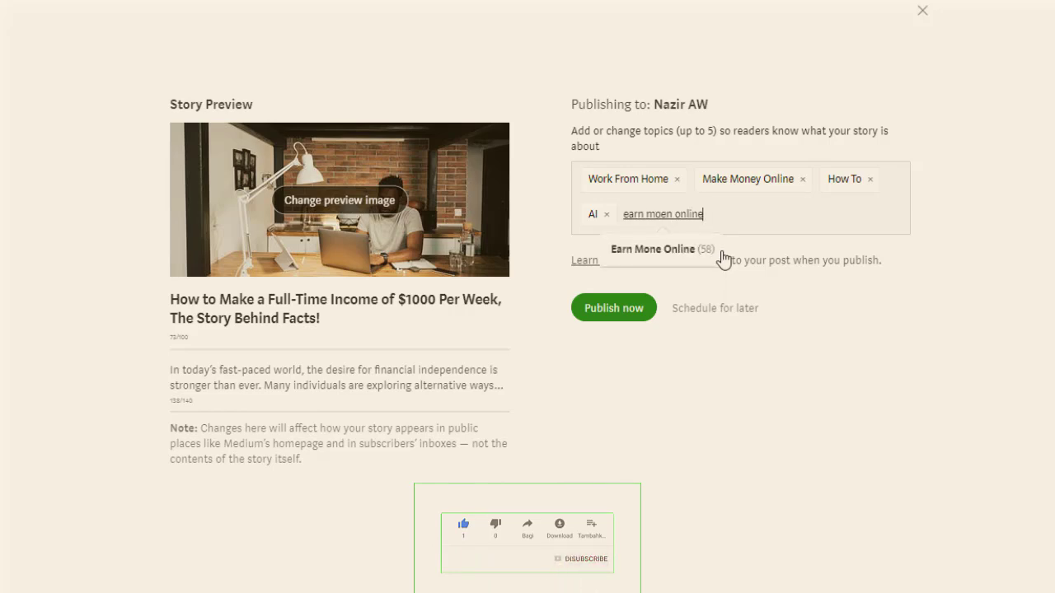
key("BackSpace")
key("BackSpace")
type("ney")
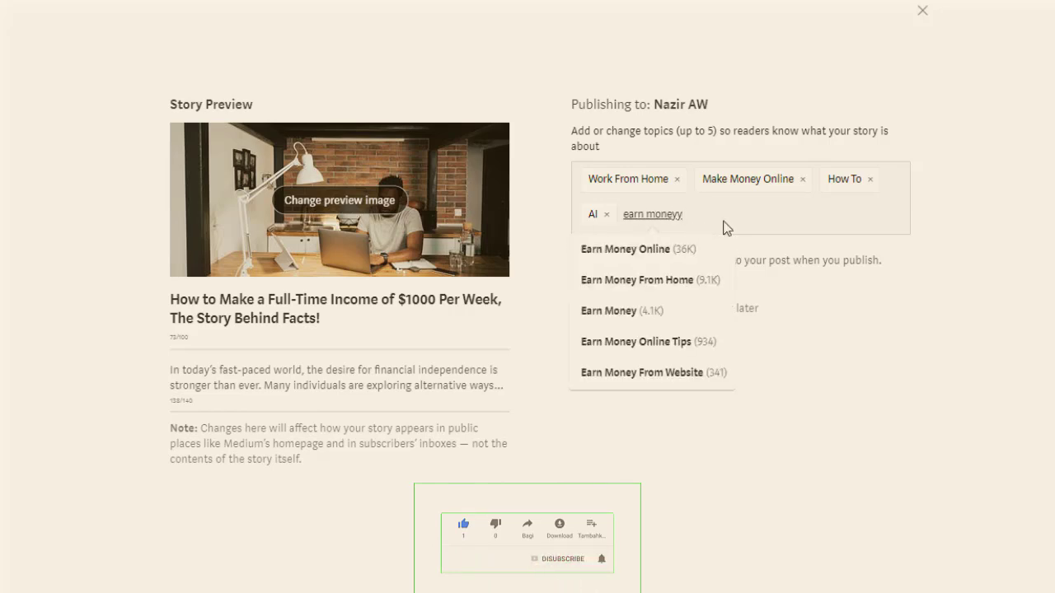
left_click(690, 252)
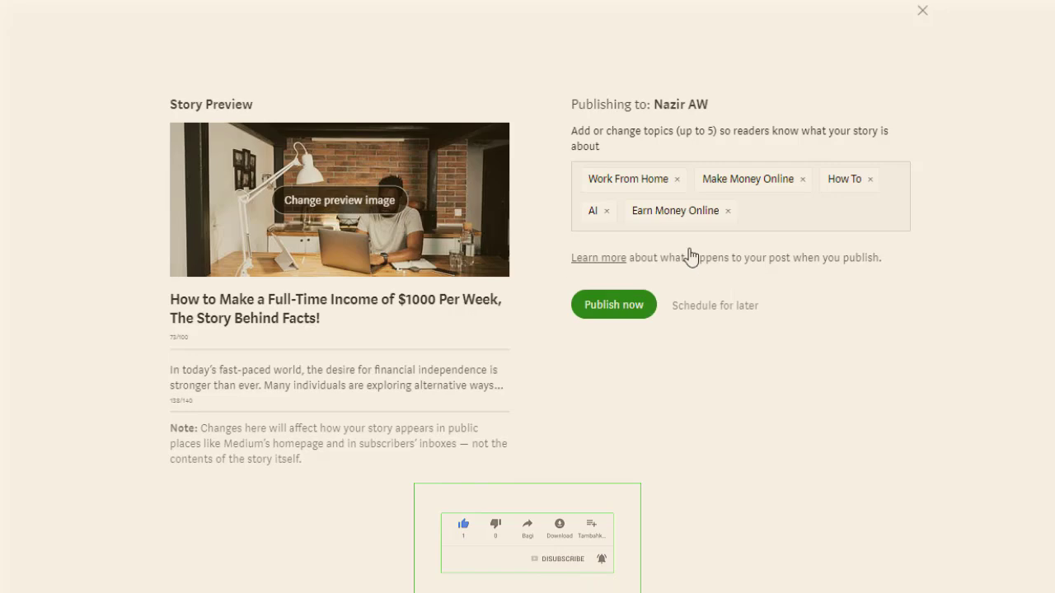
Publish the Medium story and copy its share link
key("Escape")
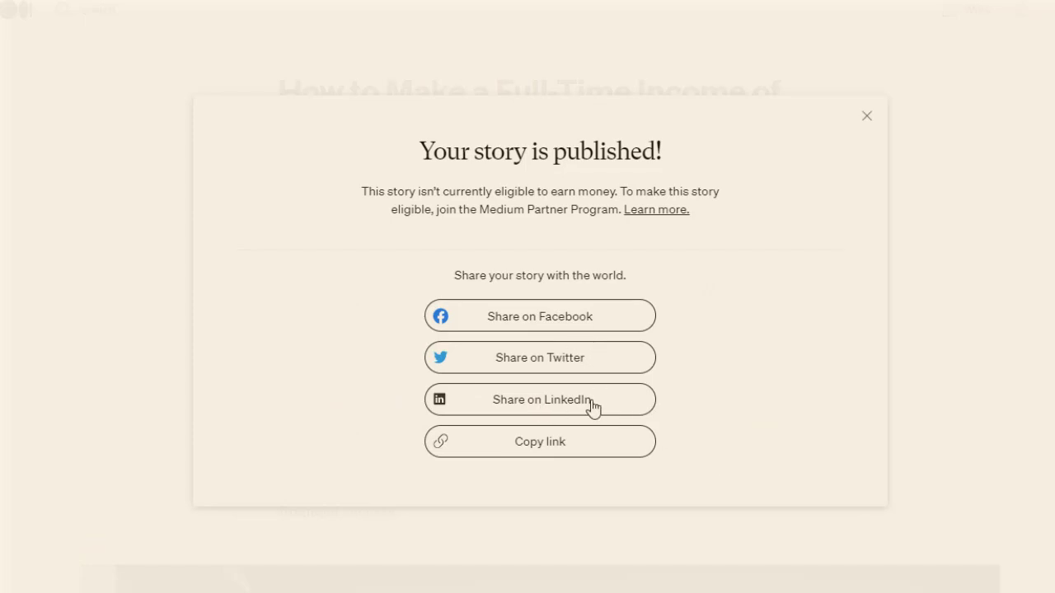
left_click(580, 455)
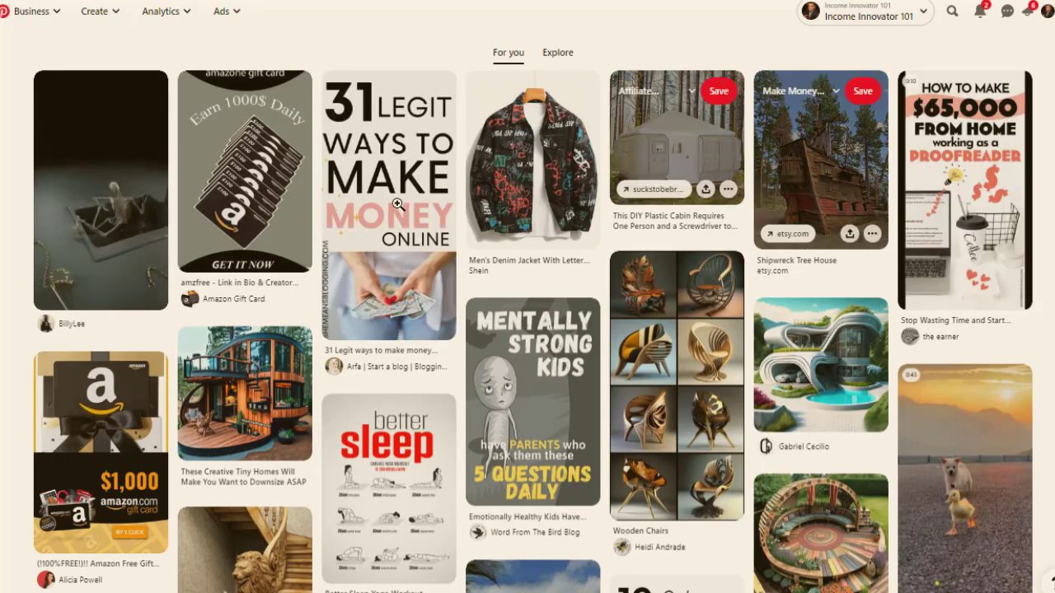
Switch to Pinterest and browse the home feed for examples of money-making pin designs
scroll(729, 368, "down", 5)
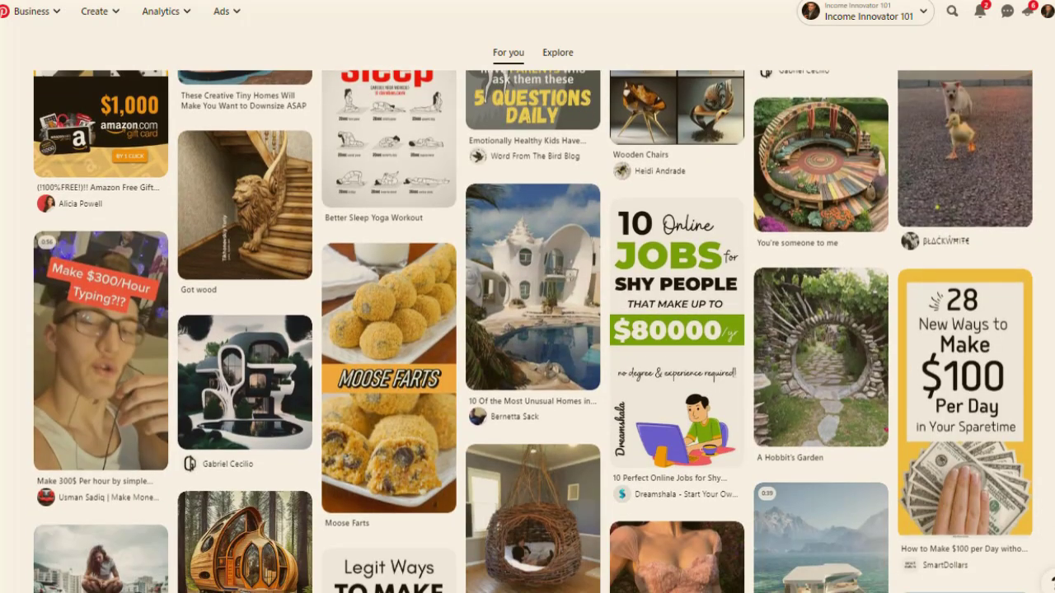
scroll(989, 276, "down", 5)
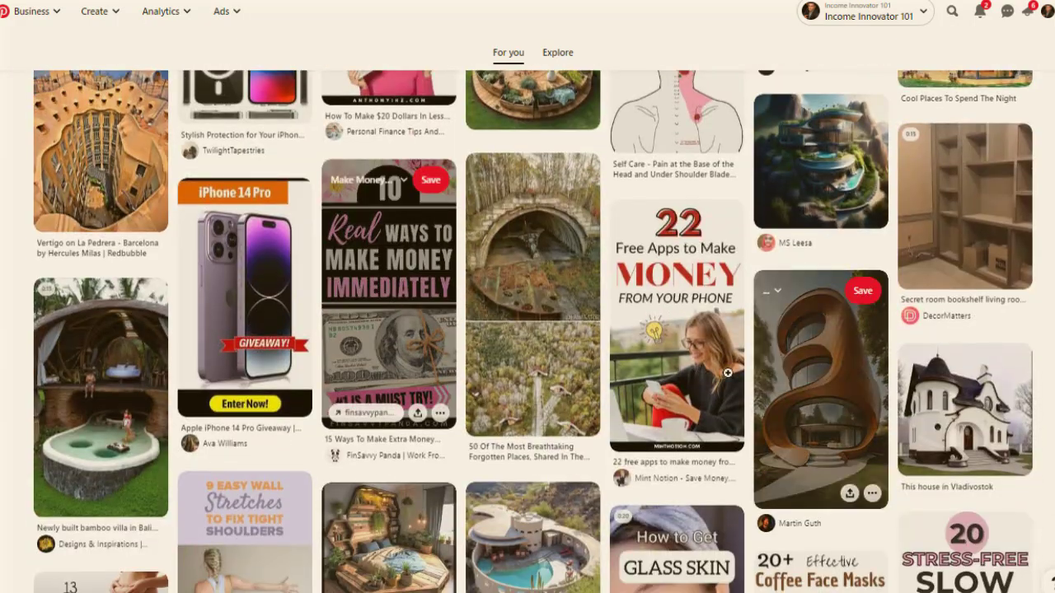
scroll(676, 330, "down", 4)
scroll(533, 329, "up", 6)
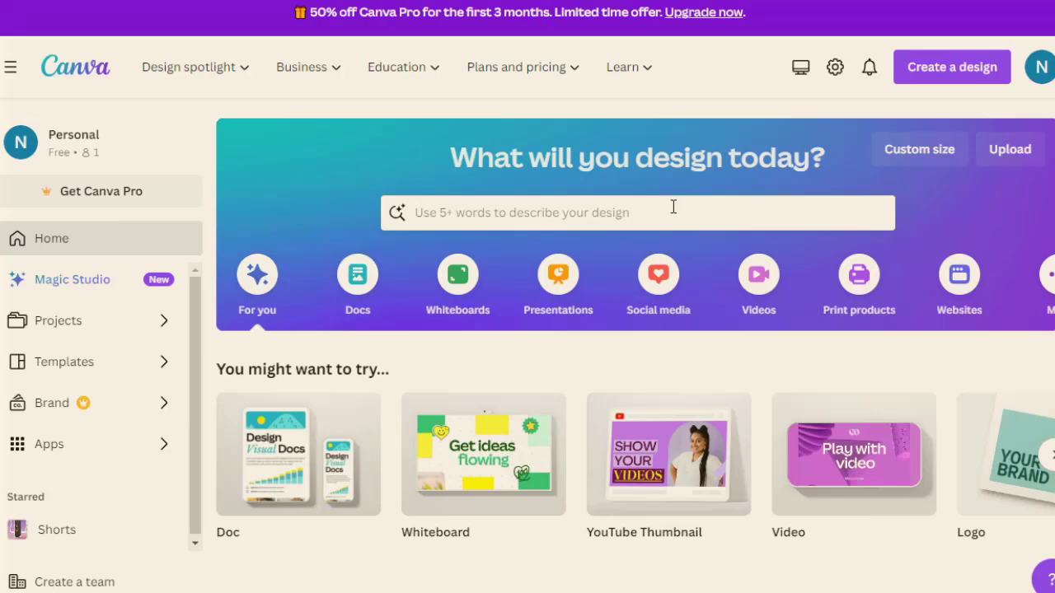
In Canva, search the templates for pinterest and open the "50 Post Ideas for Your Blog" pin template
left_click(673, 207)
type("pinterest")
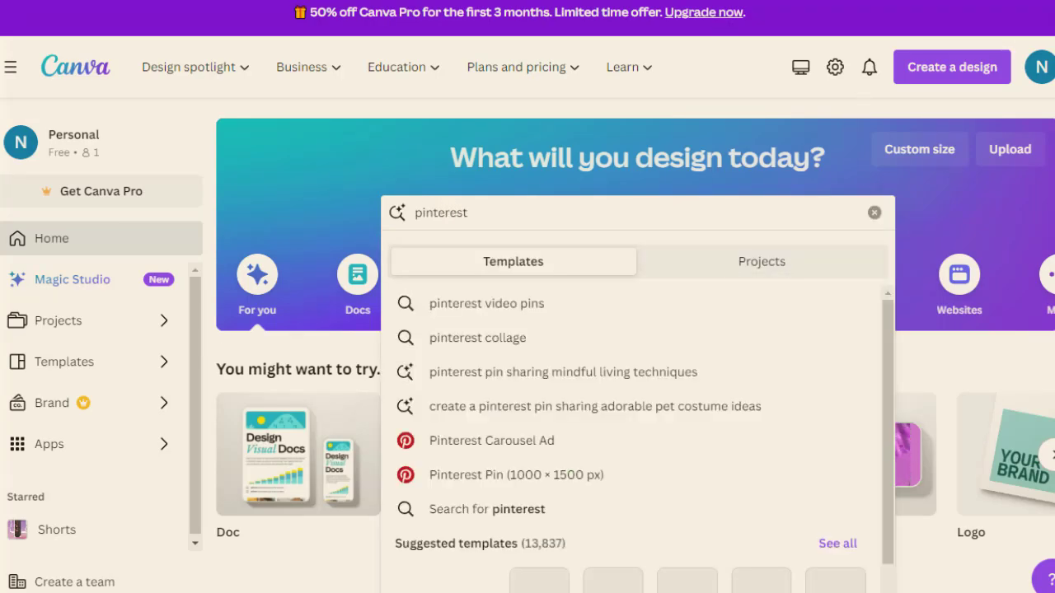
key("Return")
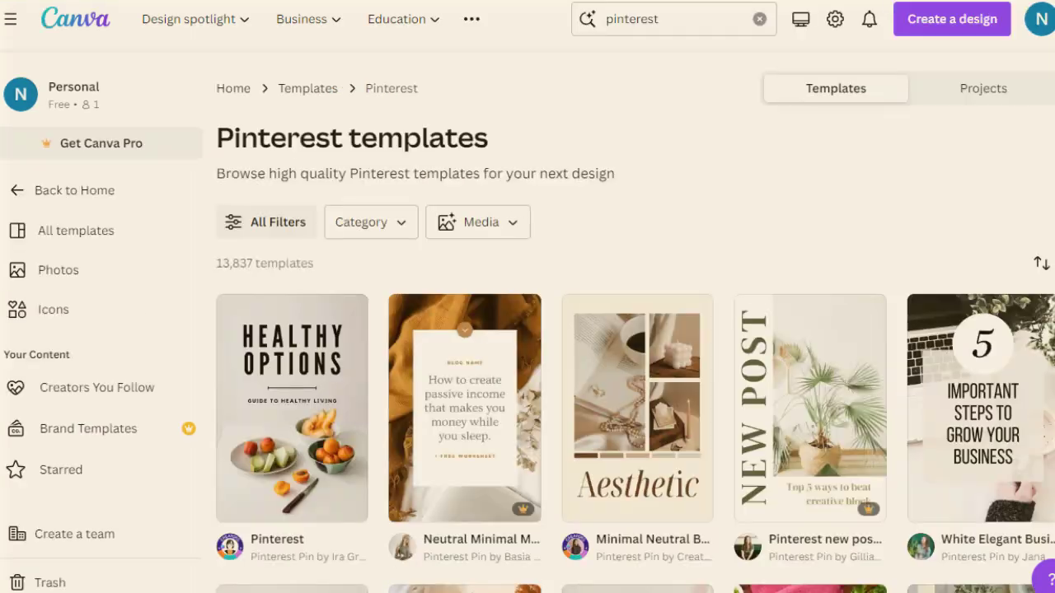
scroll(635, 330, "down", 3)
scroll(635, 329, "down", 20)
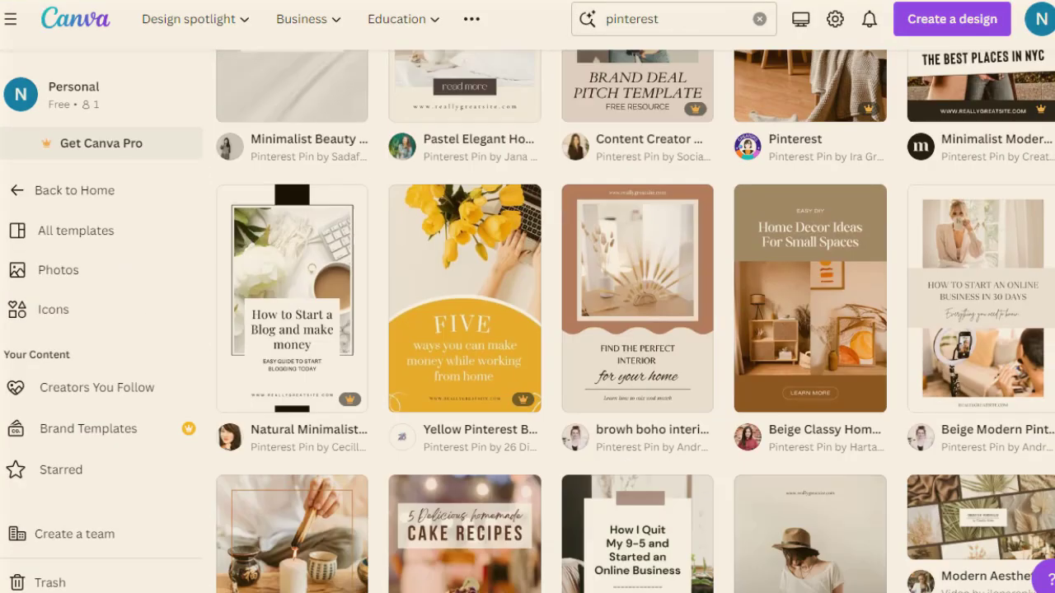
scroll(646, 320, "down", 4)
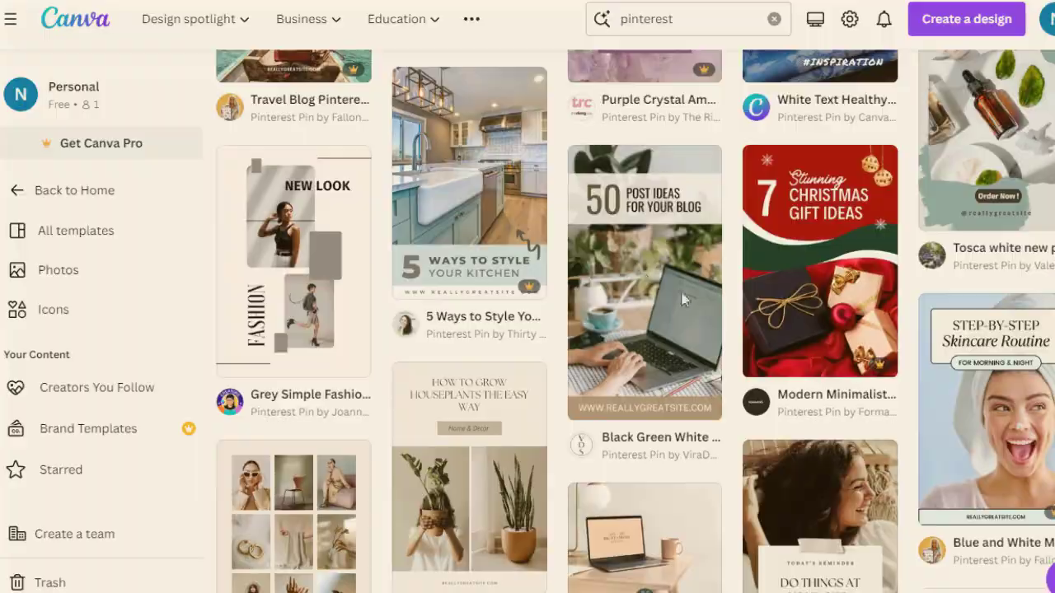
left_click(647, 320)
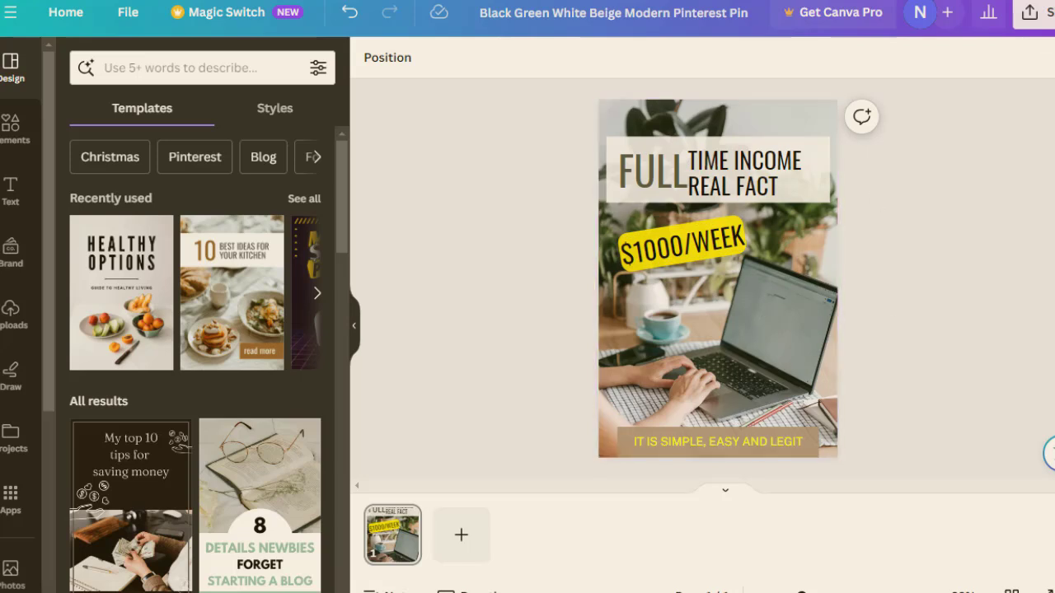
Download the finished pin design as a PNG at 1,000 × 1,500 px
left_click(1037, 15)
left_click(857, 445)
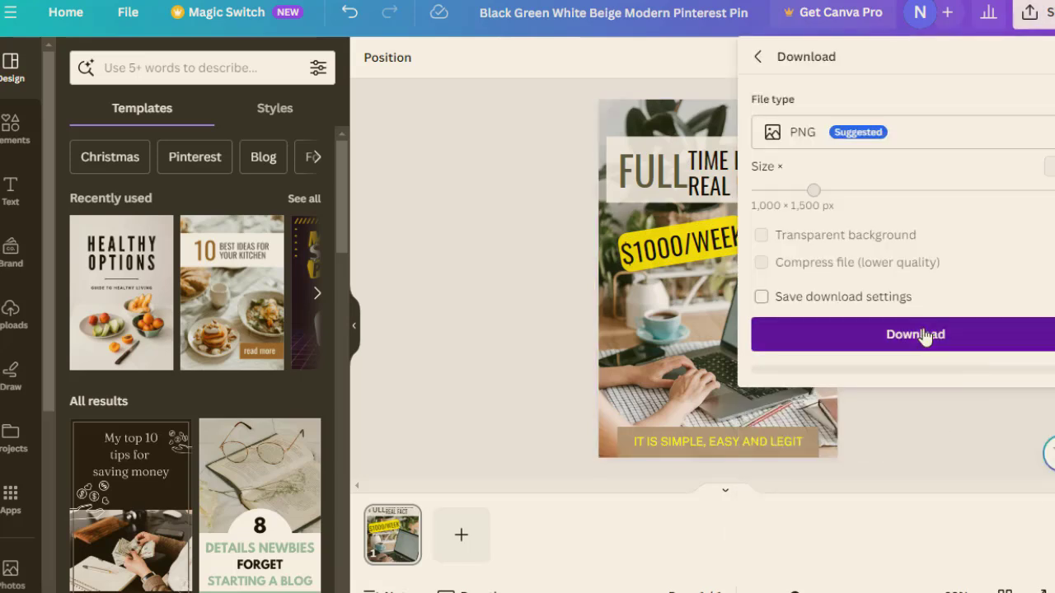
left_click(925, 336)
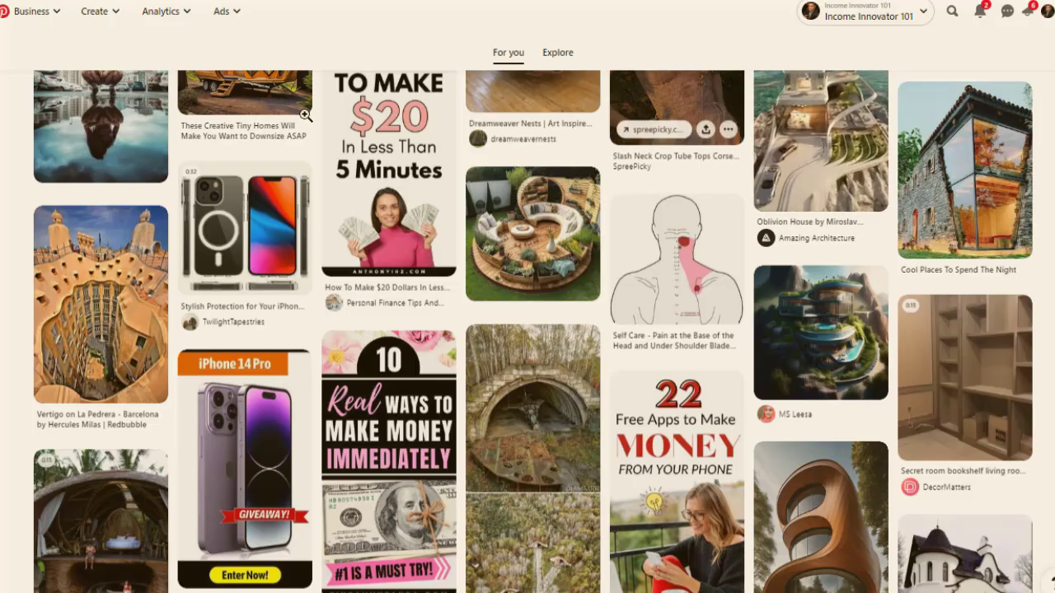
Switch to Pinterest, start creating a new Pin and upload the downloaded full-time income image
left_click(104, 13)
left_click(87, 74)
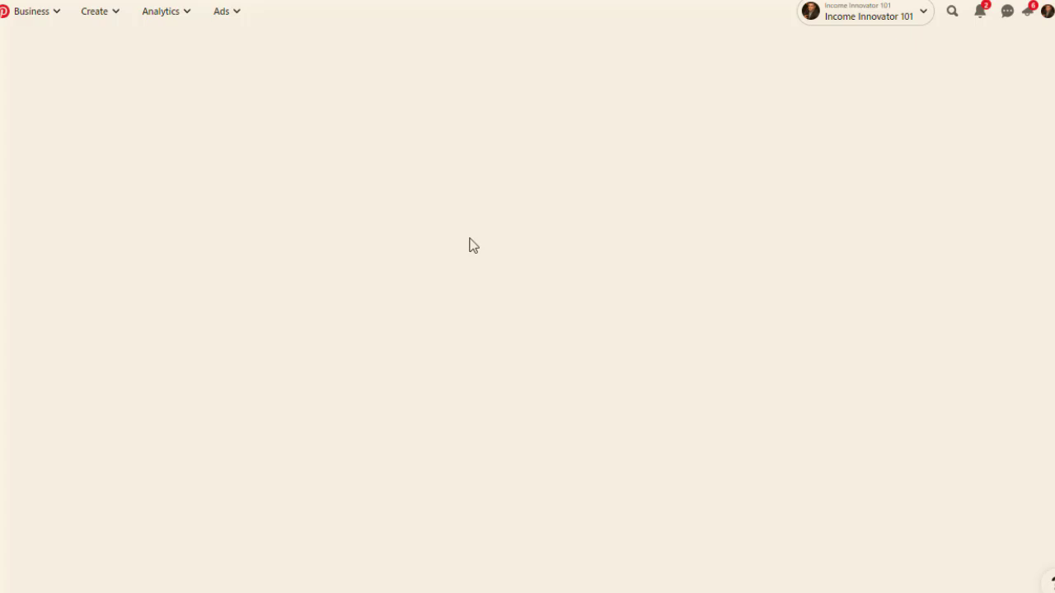
left_click(387, 228)
double_click(921, 49)
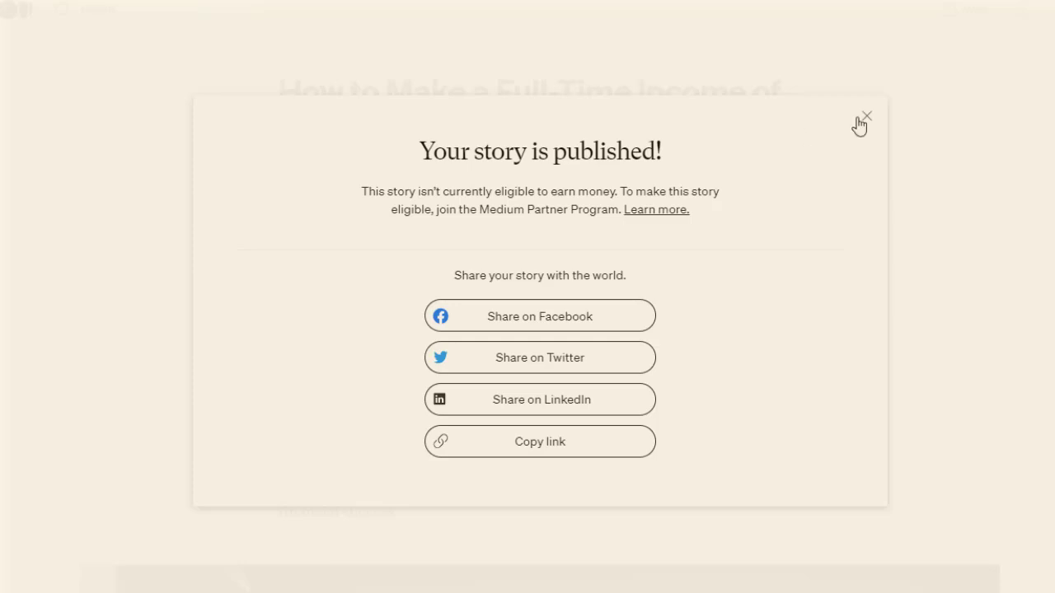
Dismiss Medium's published notice, copy the article's headline and paste it as the Pin's title
left_click(862, 115)
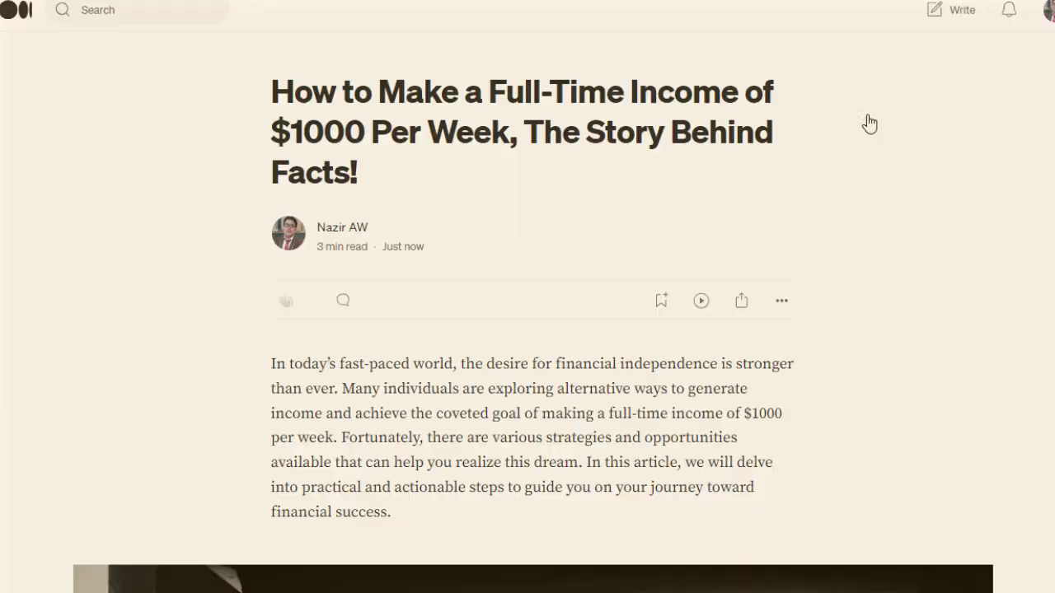
triple_click(368, 173)
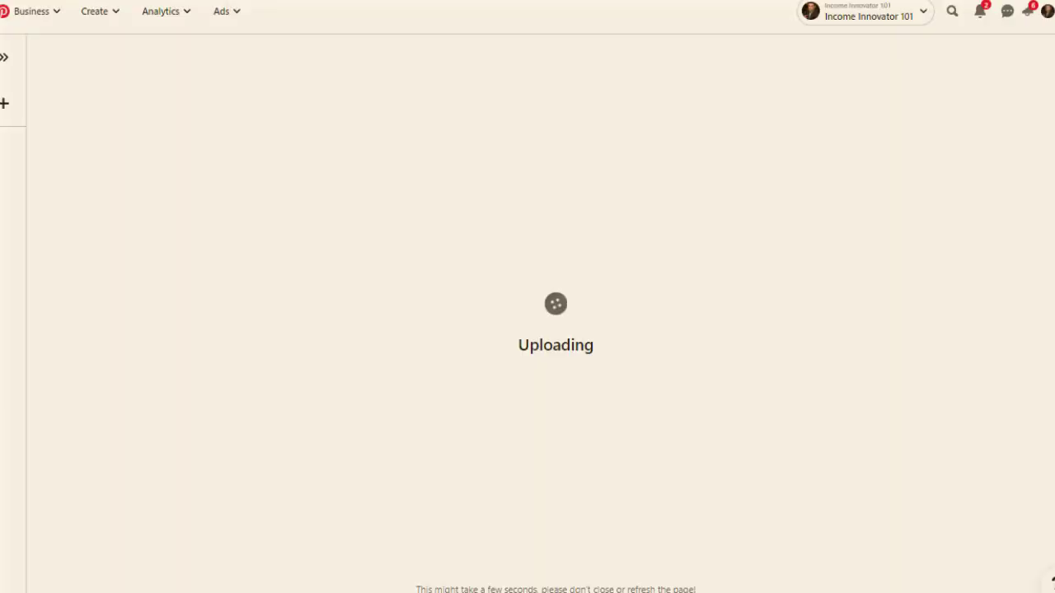
left_click(567, 119)
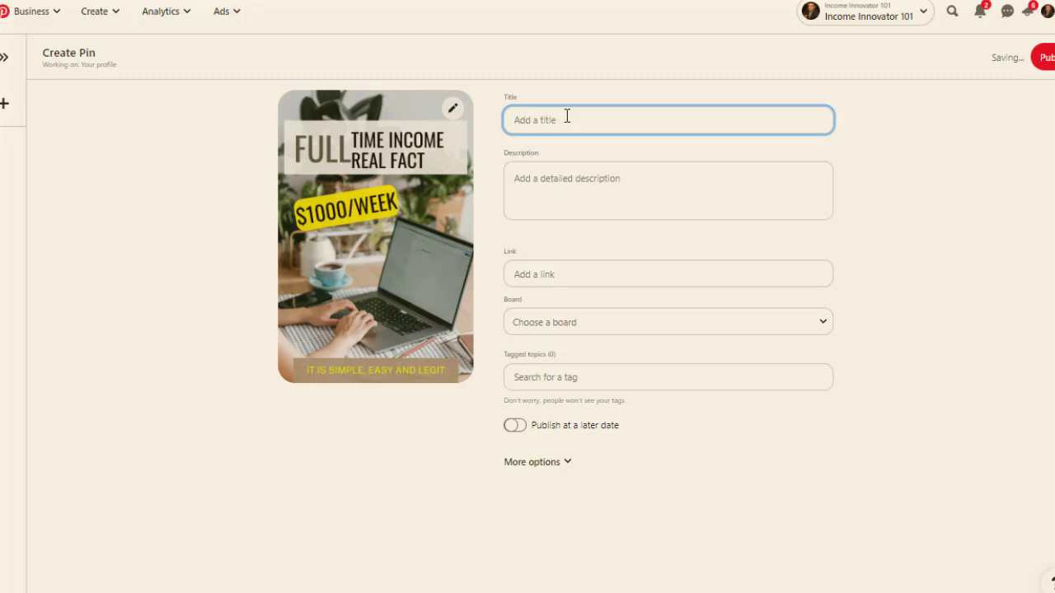
key("ctrl+v")
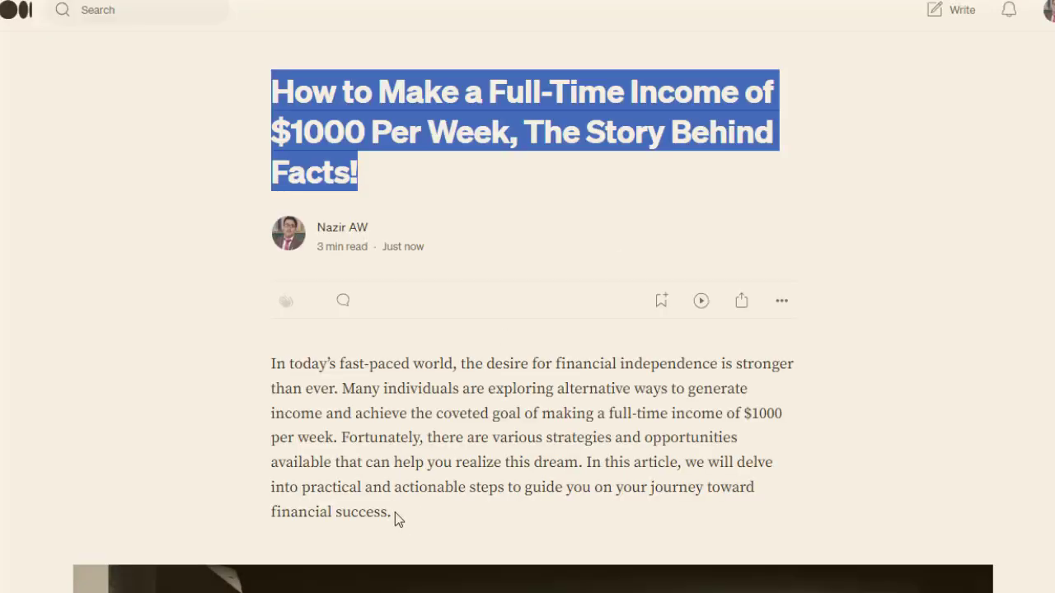
Copy the Medium article's introductory paragraph and paste it as the Pin's description
left_click_drag(395, 517, 272, 362)
right_click(318, 128)
key("Escape")
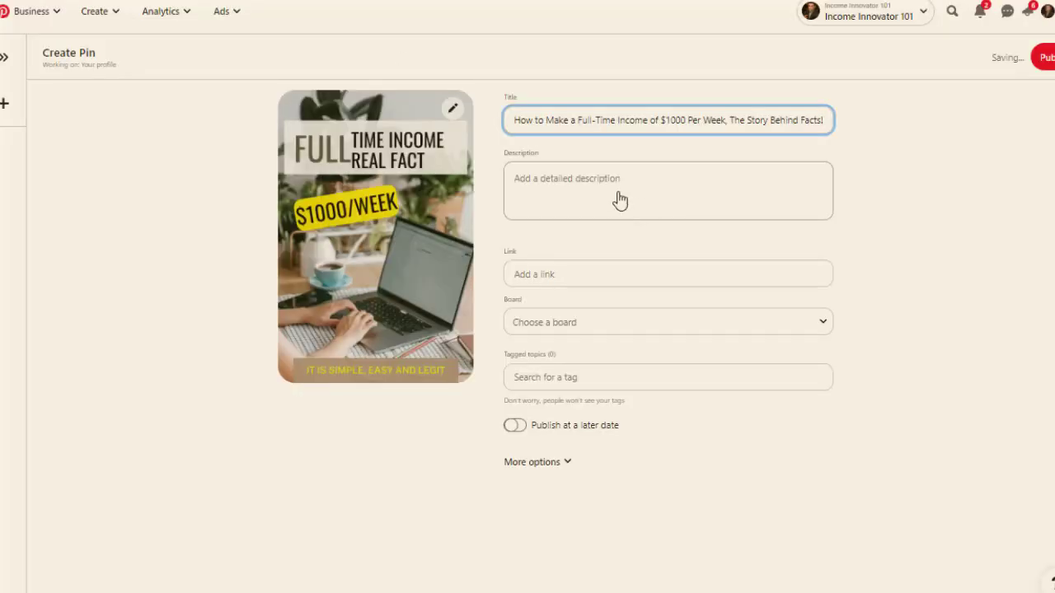
left_click(617, 200)
key("ctrl+v")
Copy the published Medium article's web address and paste it as the Pin's destination link
scroll(822, 210, "down", 1)
left_click(558, 321)
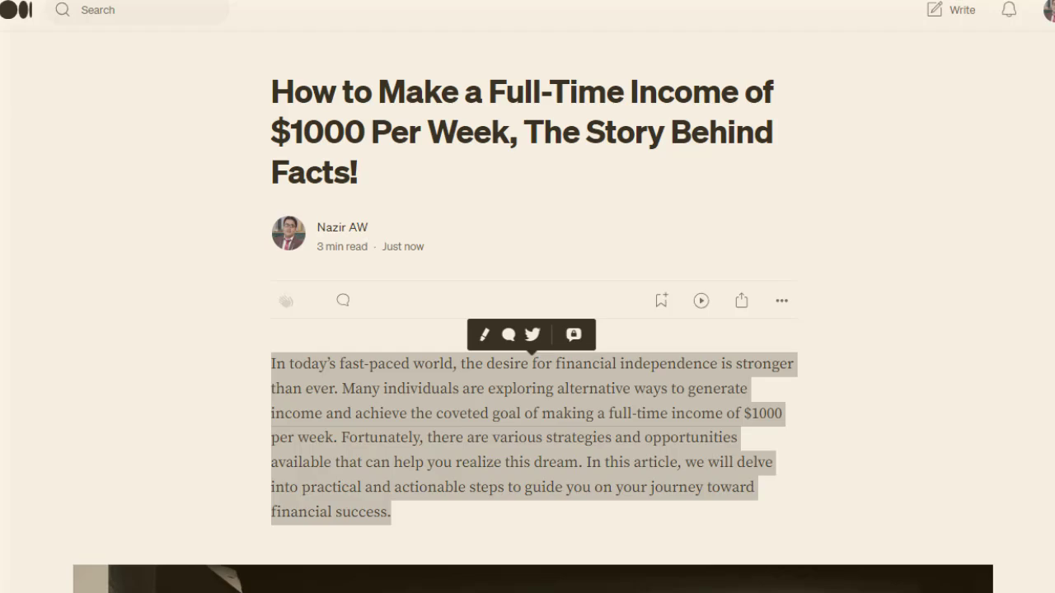
right_click(544, 2)
key("Escape")
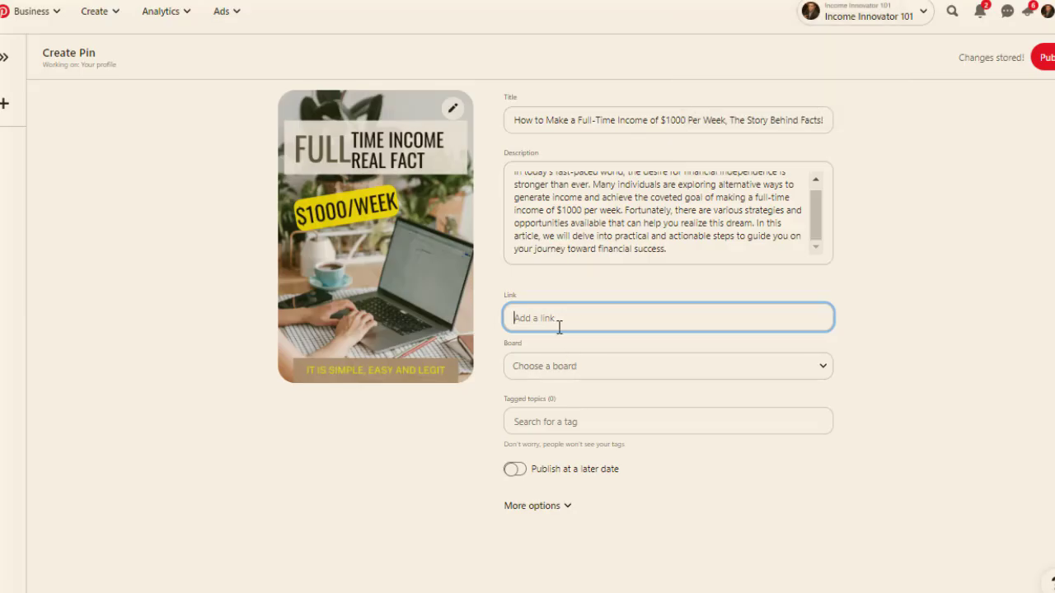
key("ctrl+v")
left_click(887, 271)
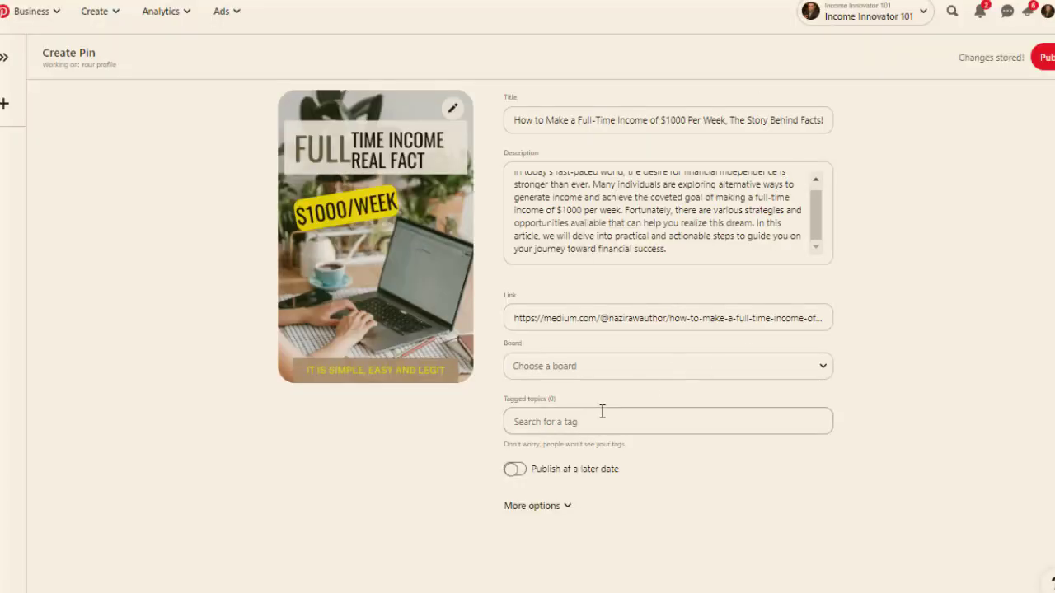
Tag the Pin with the topics Money, Money Management and Money Quotes
left_click(582, 416)
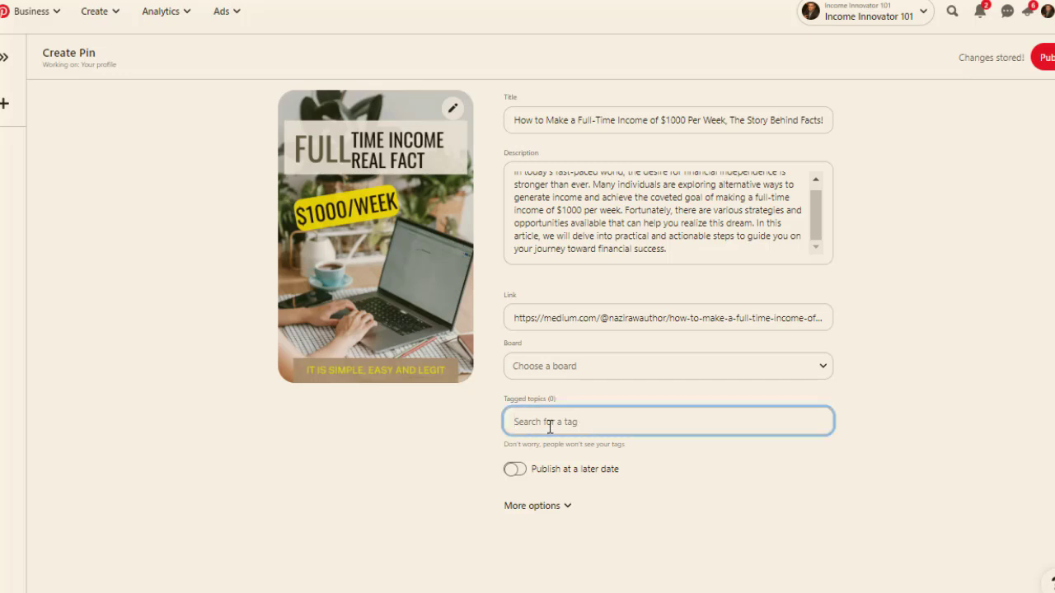
type("make money")
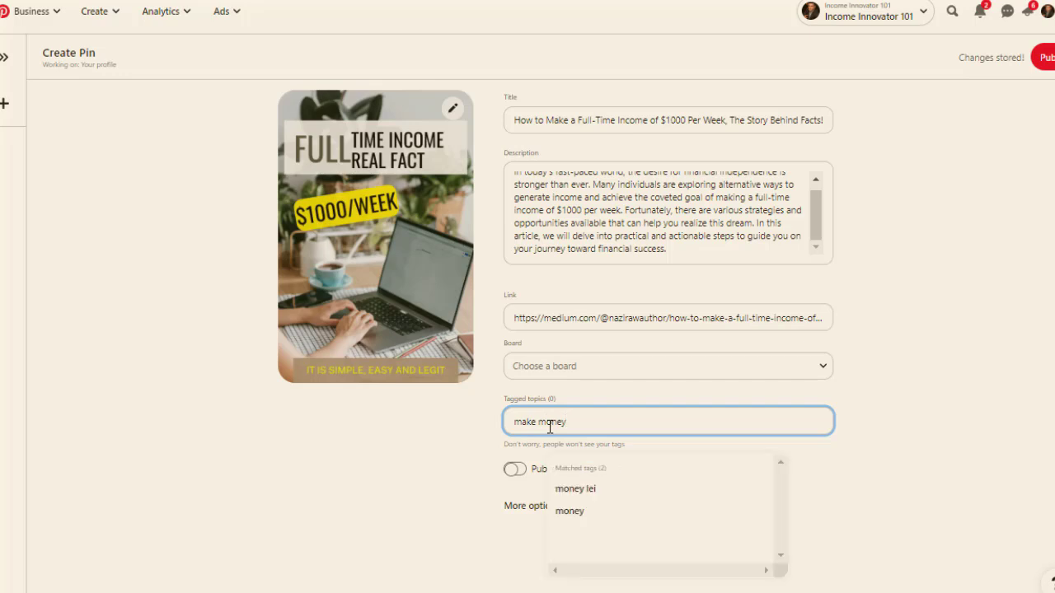
left_click(572, 513)
type("money")
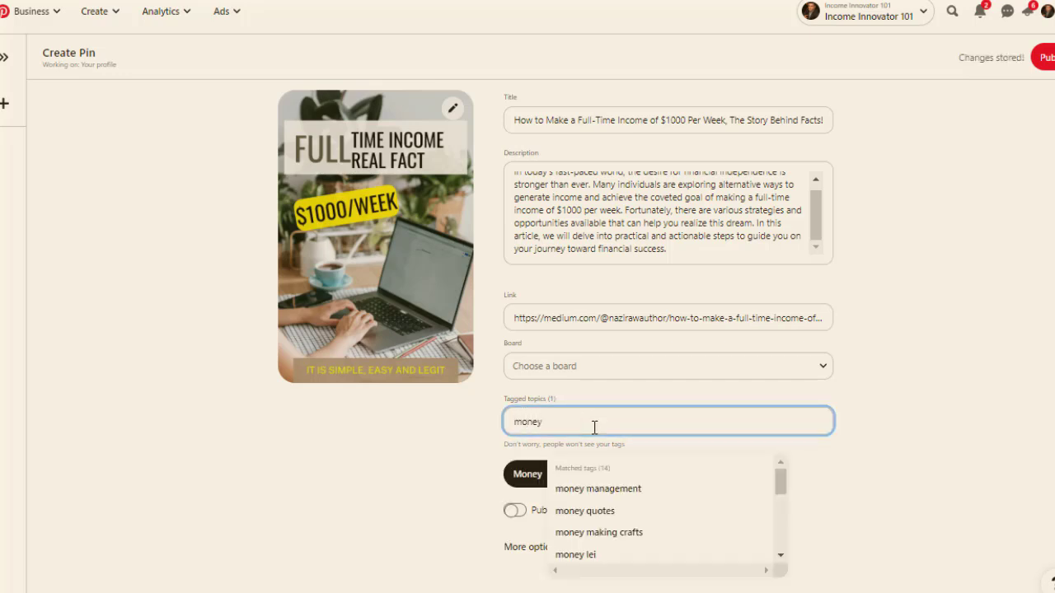
left_click(628, 492)
type("money")
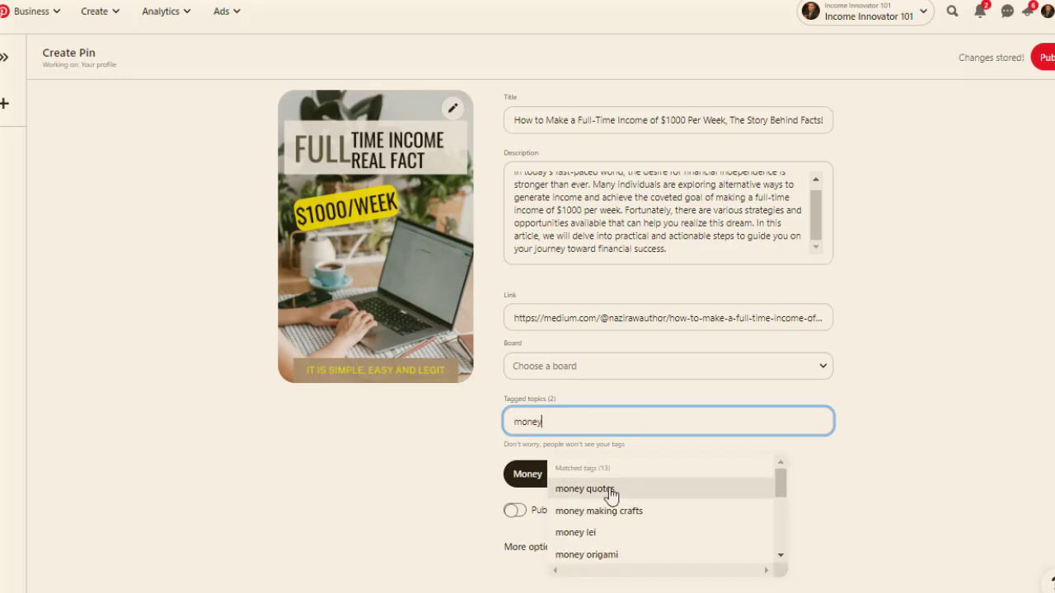
left_click(612, 493)
Add the topic tags Money Maker, Money Clips and Money Origami to the Pin
type("money")
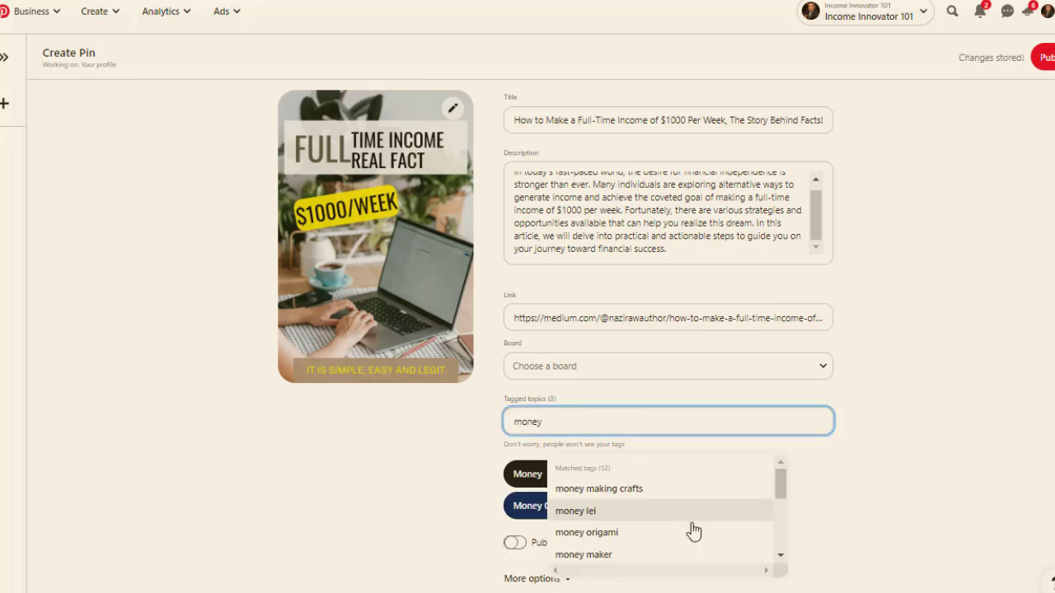
left_click(593, 555)
type("money")
scroll(778, 483, "down", 3)
left_click(698, 499)
type("mone")
left_click(697, 555)
Add the topic tags Money Savers, Play Money & Banking and Budgeting to the Pin
type("money")
scroll(781, 492, "down", 2)
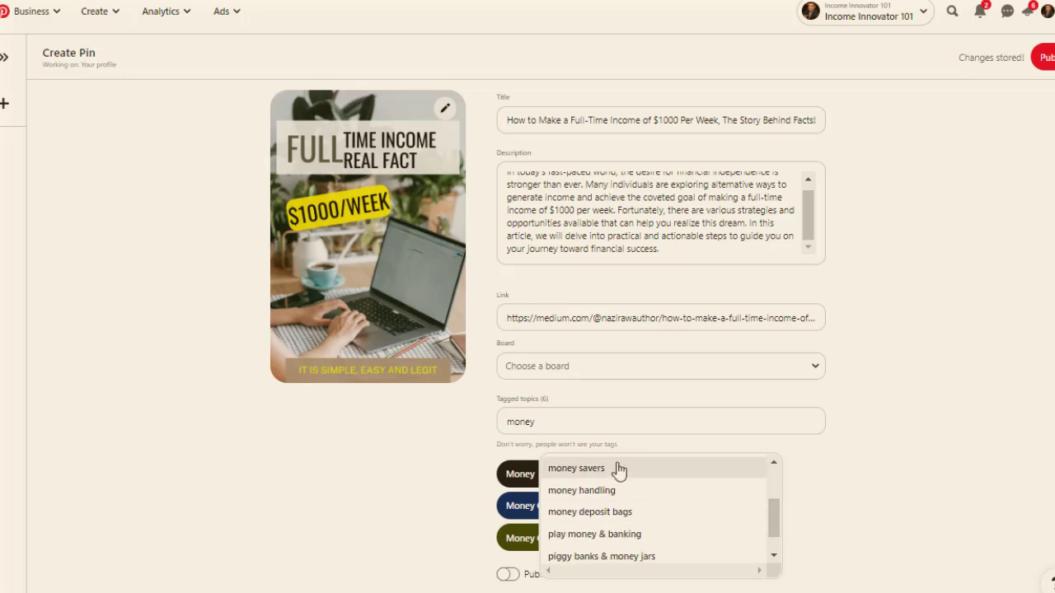
left_click(647, 471)
type("money")
scroll(780, 509, "down", 4)
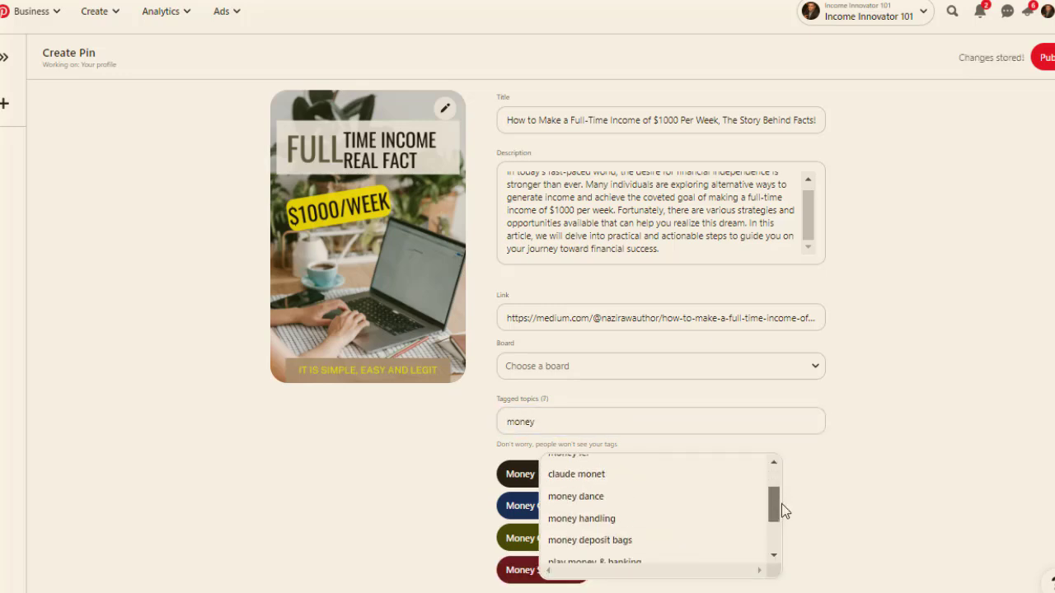
left_click(656, 499)
left_click(633, 425)
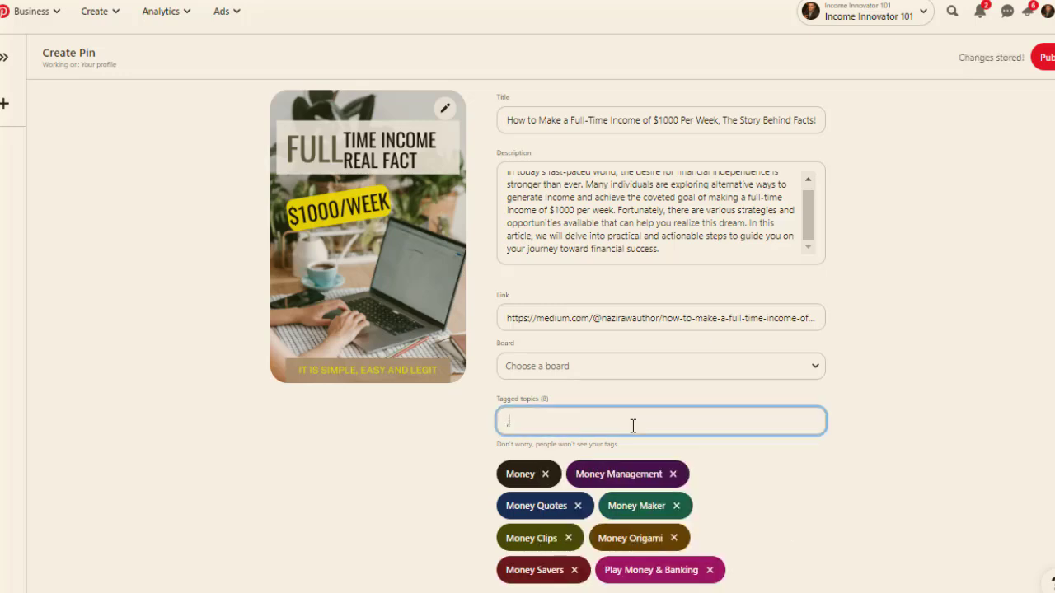
type("money")
left_click_drag(772, 501, 783, 543)
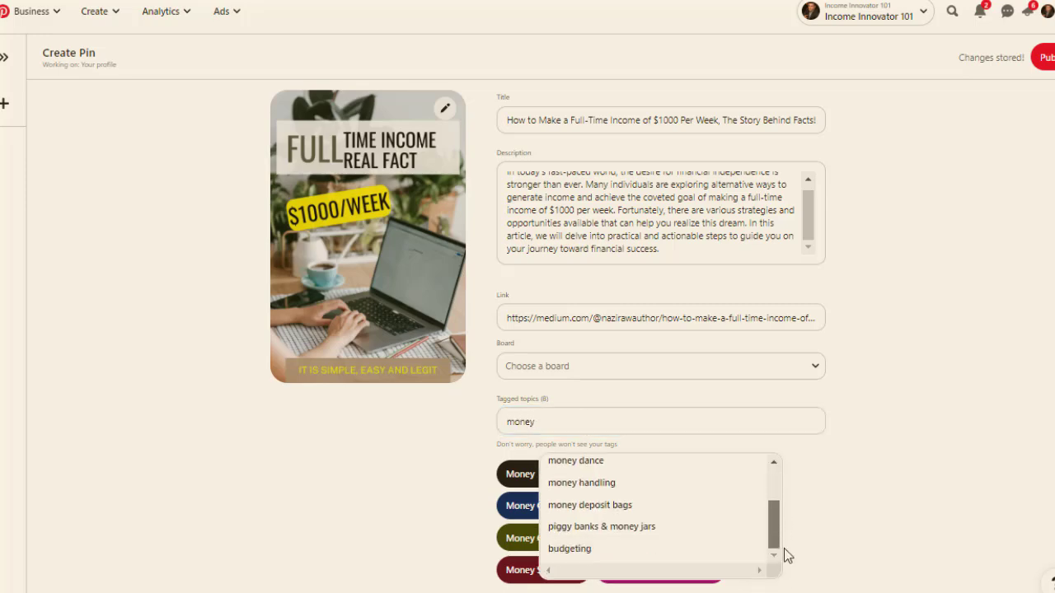
left_click(655, 550)
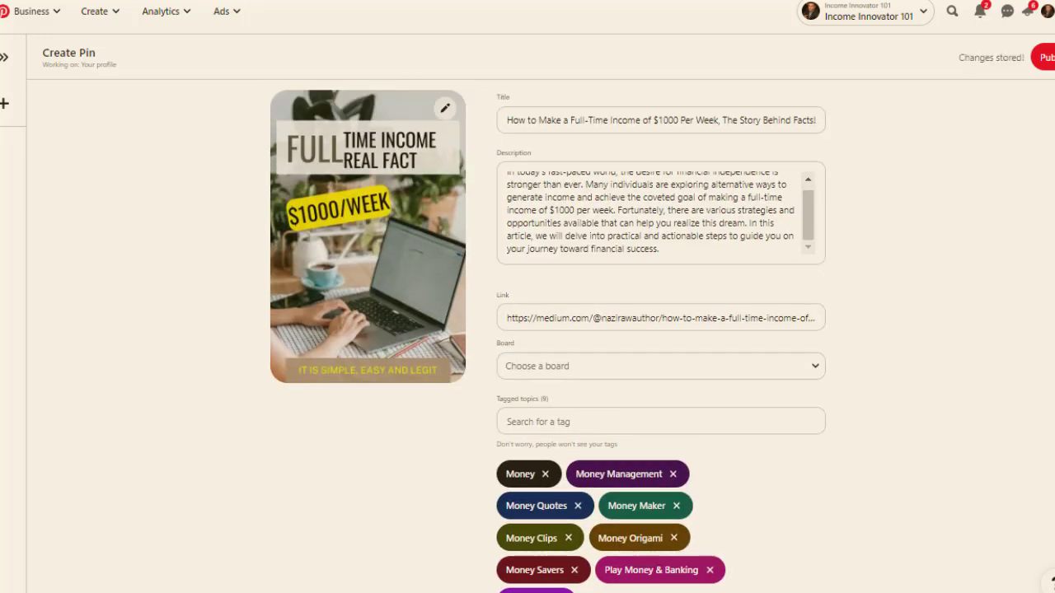
Publish the finished Pin with its title, description, Medium link and topic tags
left_click(1047, 61)
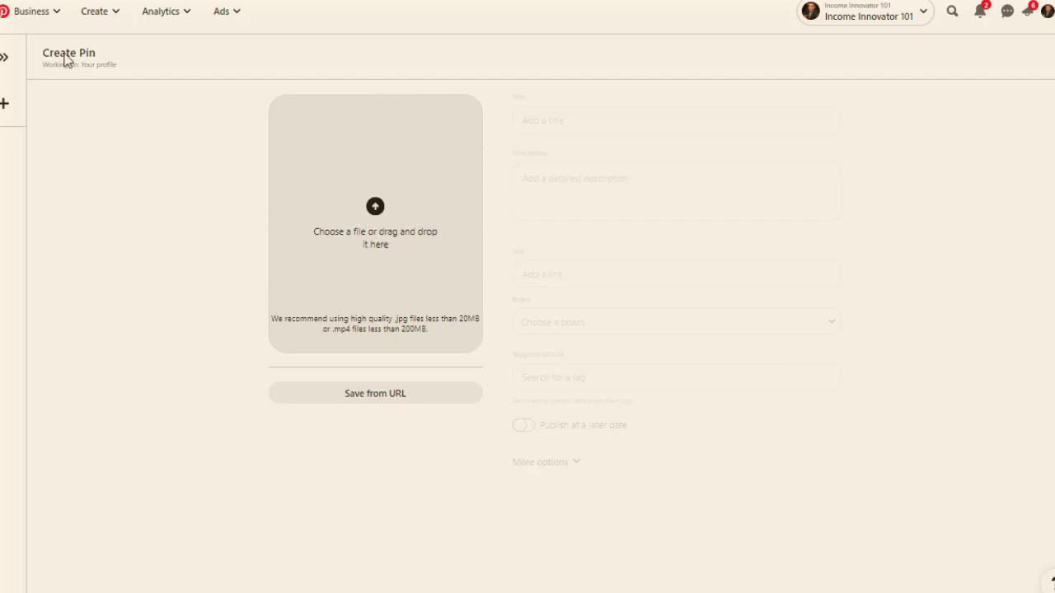
left_click(51, 14)
left_click(73, 92)
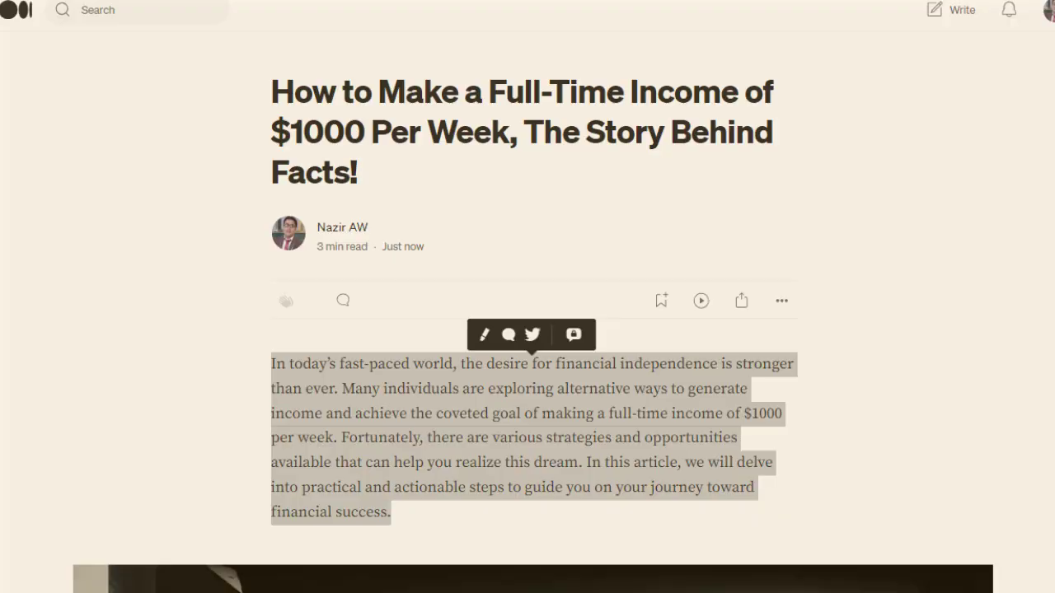
Switch to the published Medium article, clear the text selection in the introduction, and skim the article before returning to its beginning
left_click(617, 207)
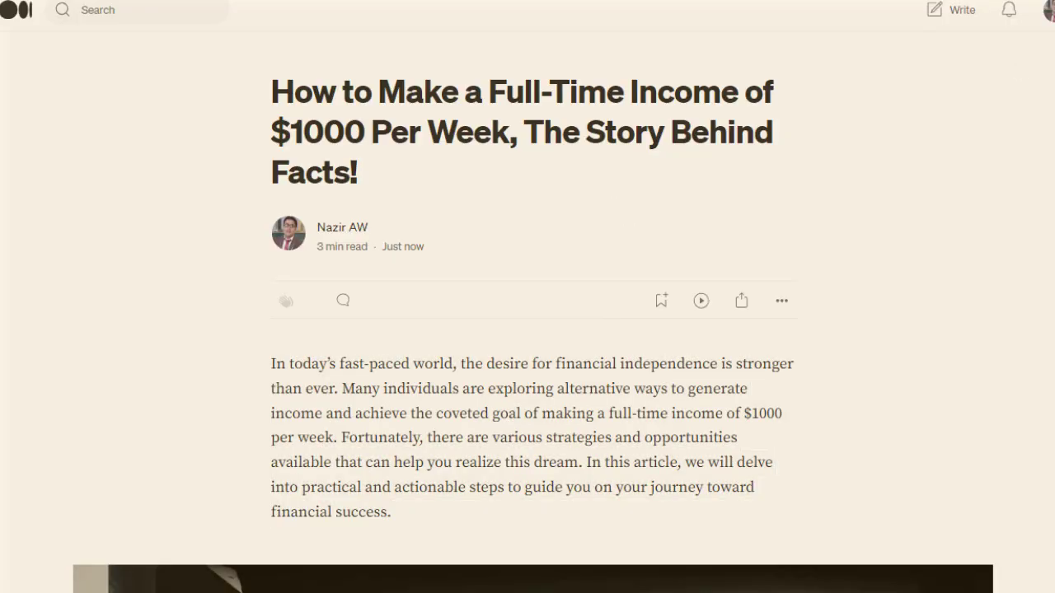
scroll(617, 207, "down", 15)
scroll(527, 329, "down", 20)
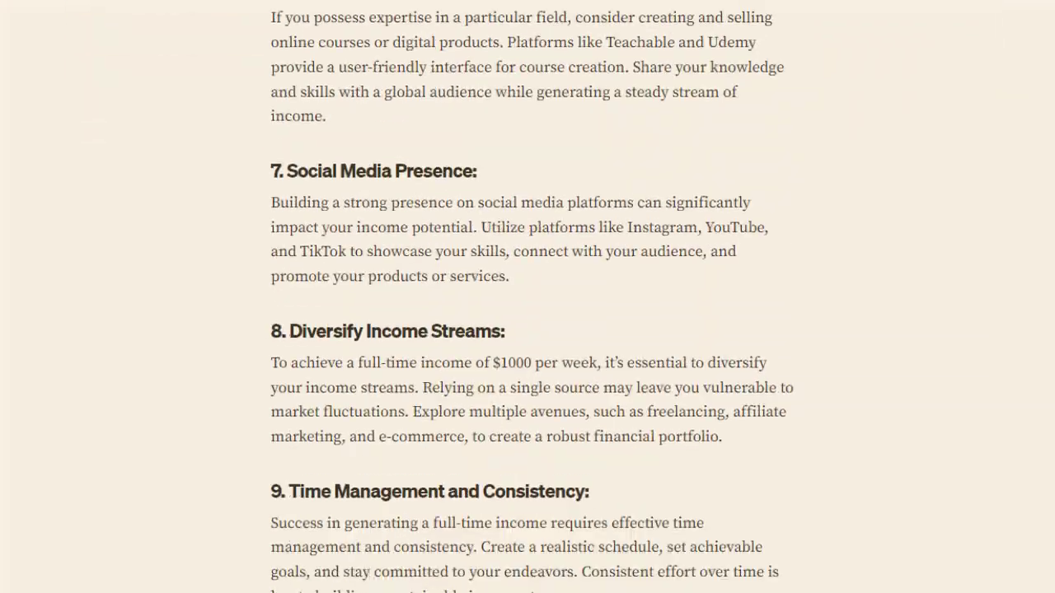
scroll(528, 330, "up", 20)
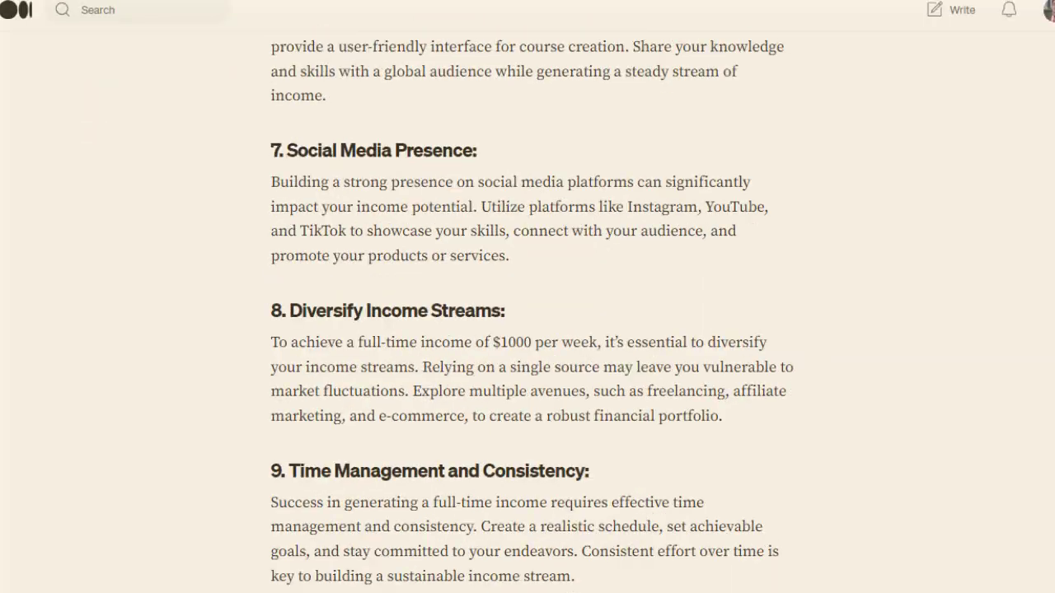
right_click(777, 176)
key("Escape")
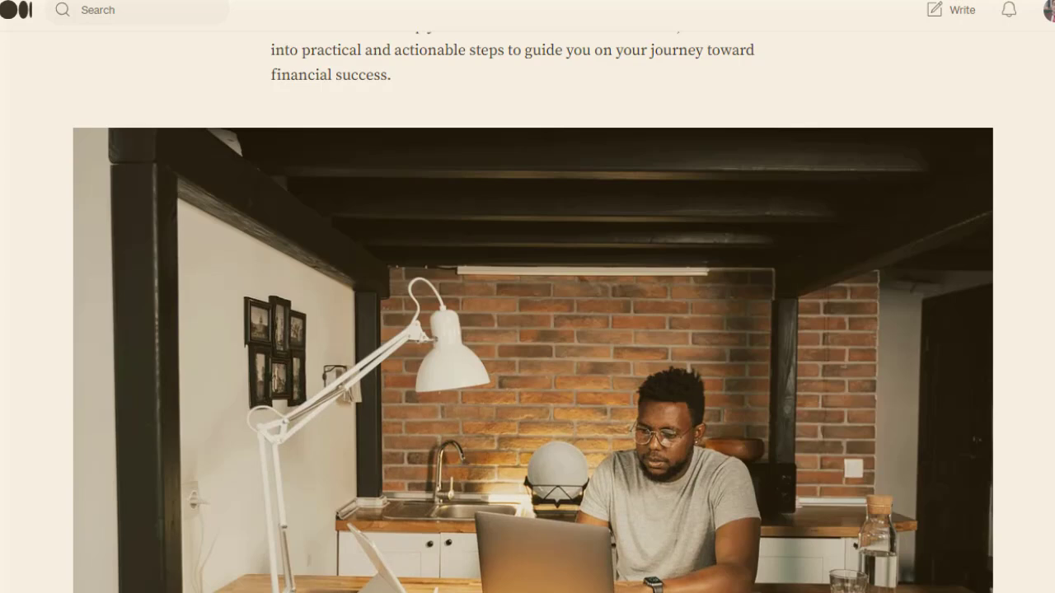
scroll(527, 330, "up", 5)
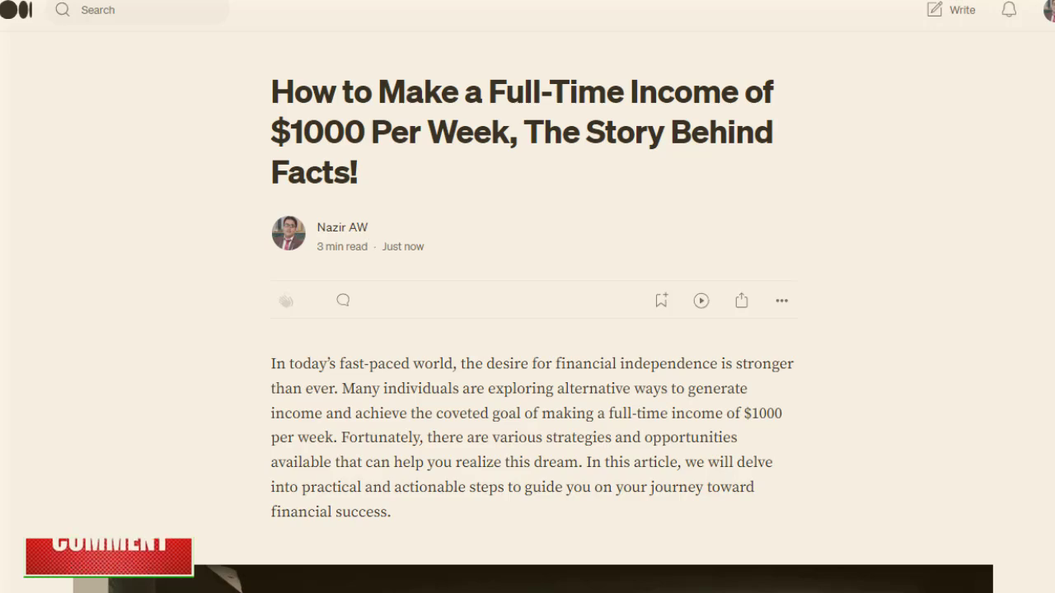
Review the Medium article from the introduction to the conclusion, including the promotional link in the Affiliate Marketing section
scroll(527, 329, "down", 7)
scroll(528, 330, "down", 8)
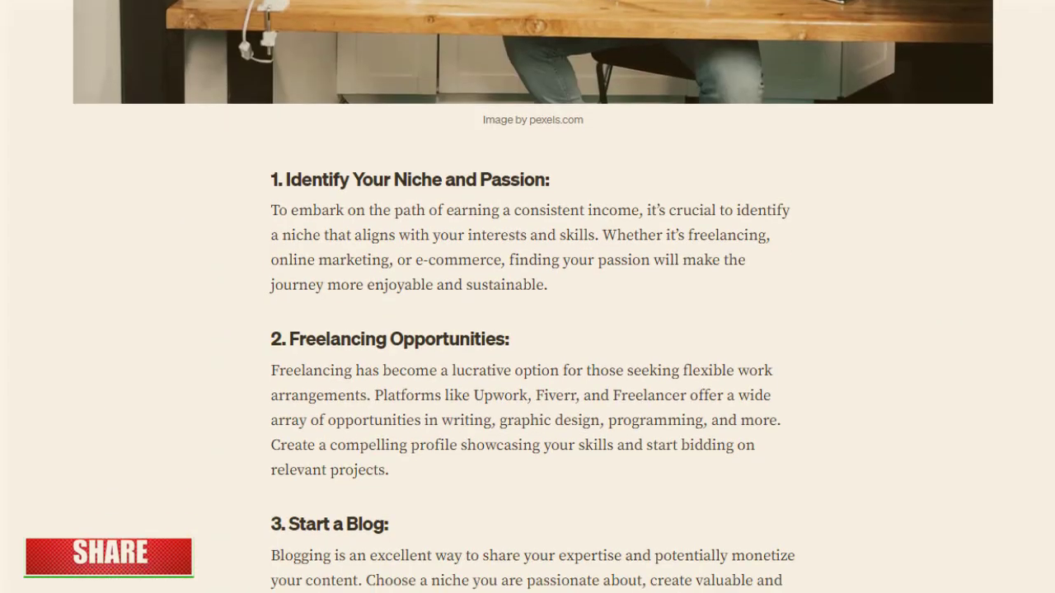
scroll(532, 329, "down", 2)
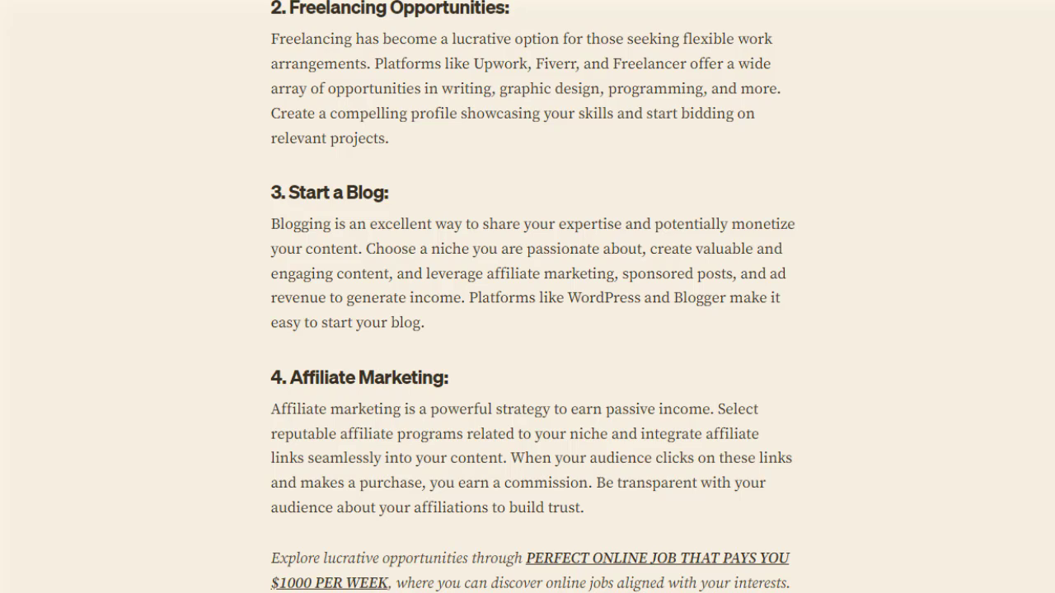
scroll(528, 296, "up", 4)
scroll(527, 297, "down", 10)
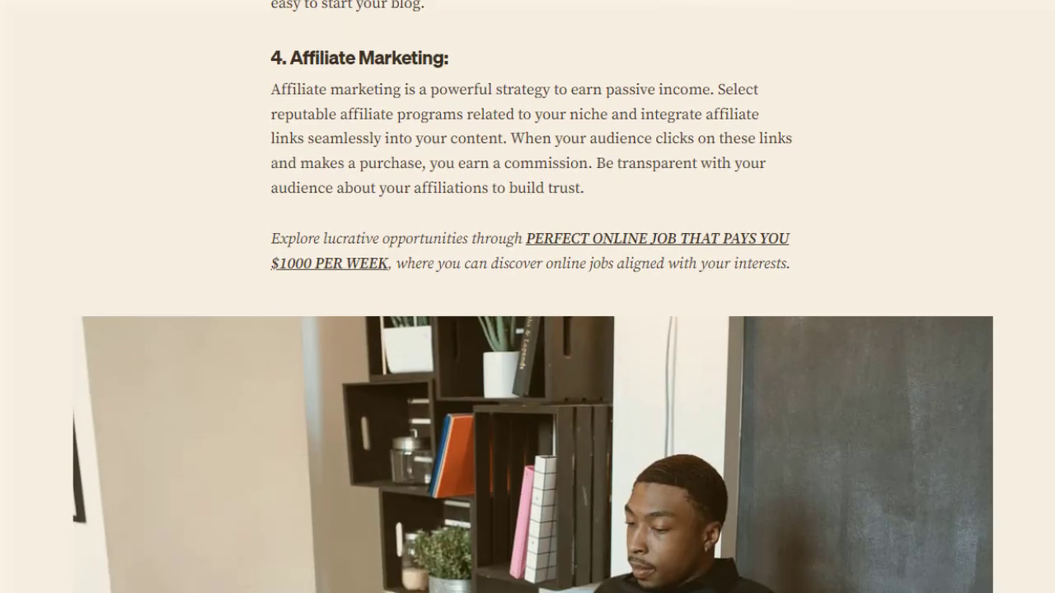
scroll(527, 296, "down", 3)
scroll(527, 297, "up", 1)
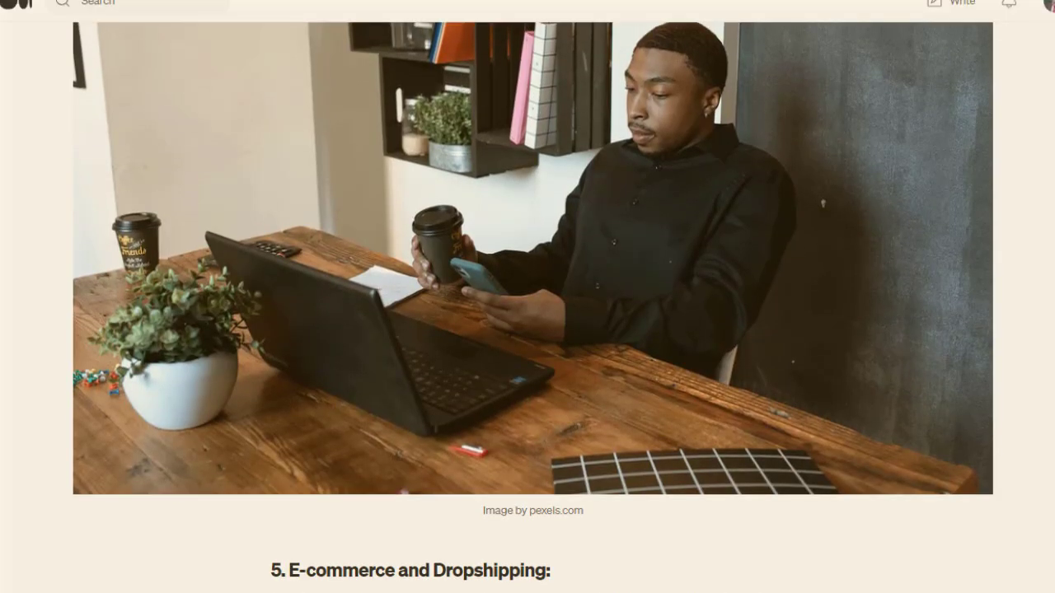
scroll(527, 296, "down", 10)
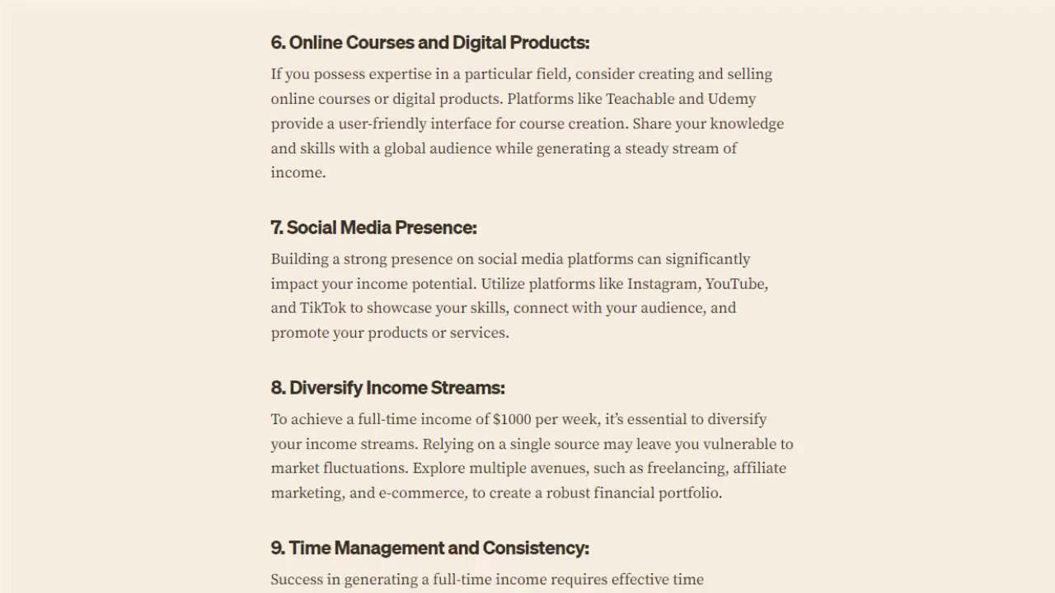
scroll(527, 297, "down", 3)
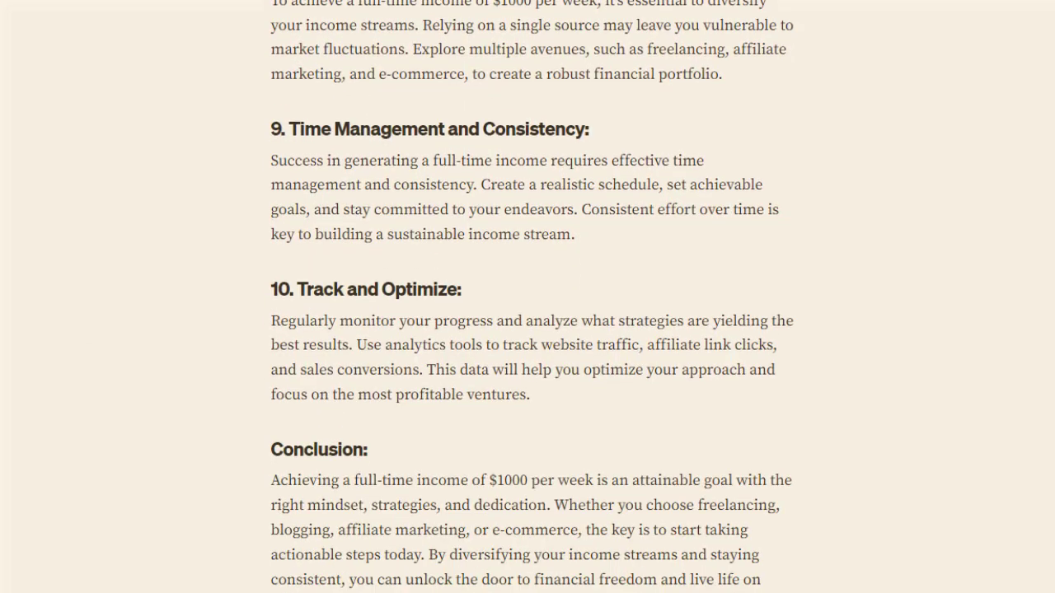